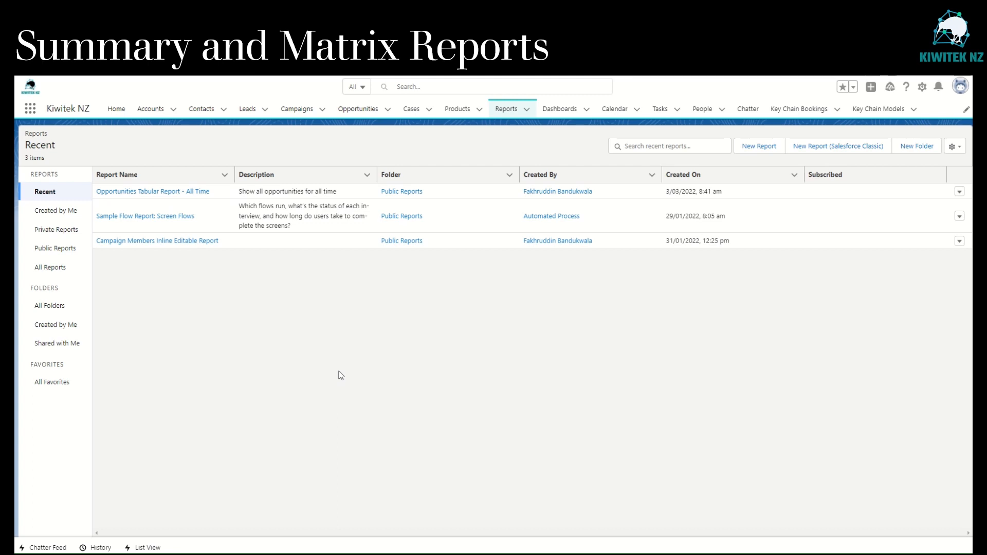
Step: Open the "Opportunities Tabular Report - All Time" report and look through its records
left_click(159, 192)
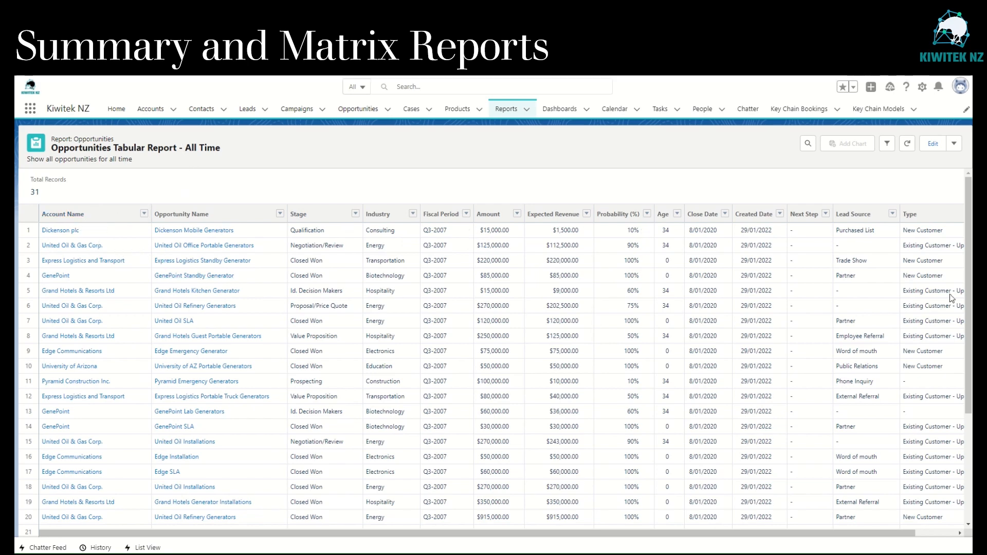
scroll(797, 381, "down", 3)
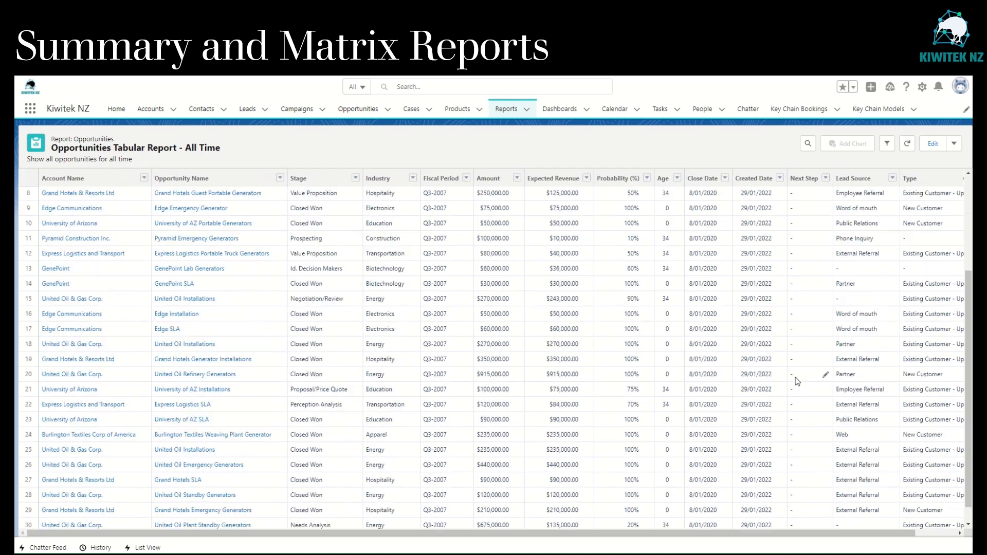
scroll(797, 381, "down", 1)
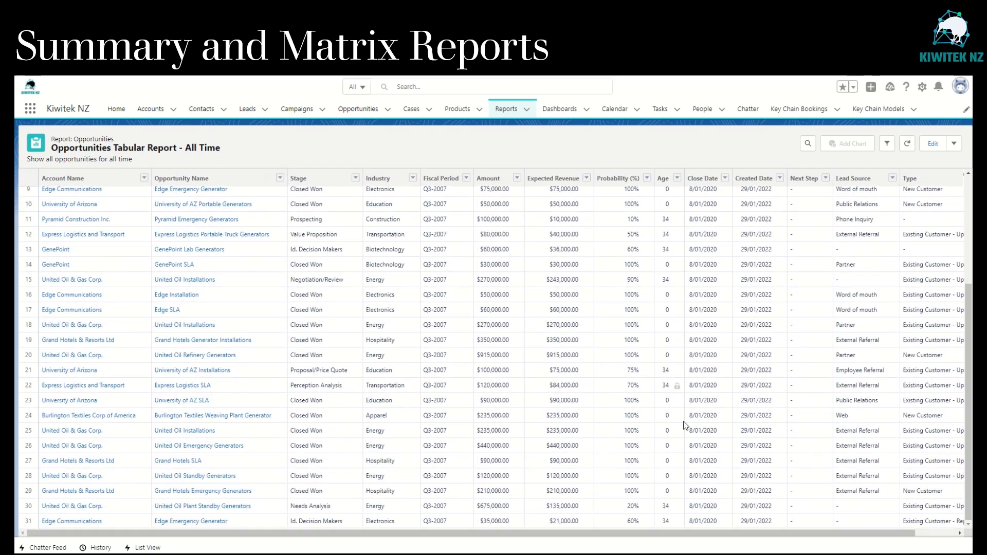
scroll(700, 440, "up", 4)
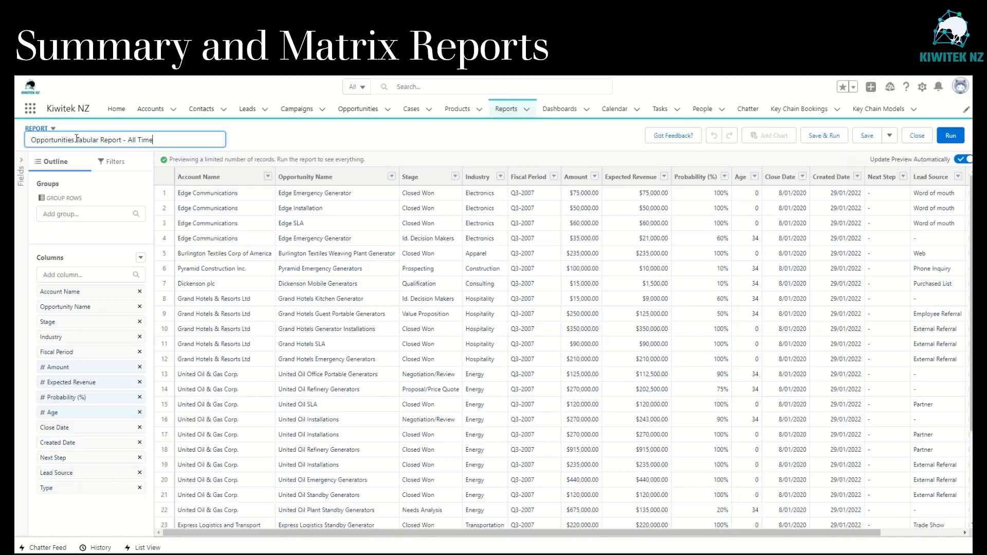
Step: Rename the report to "Opportunities Summary Report - All Time"
left_click_drag(76, 141, 94, 141)
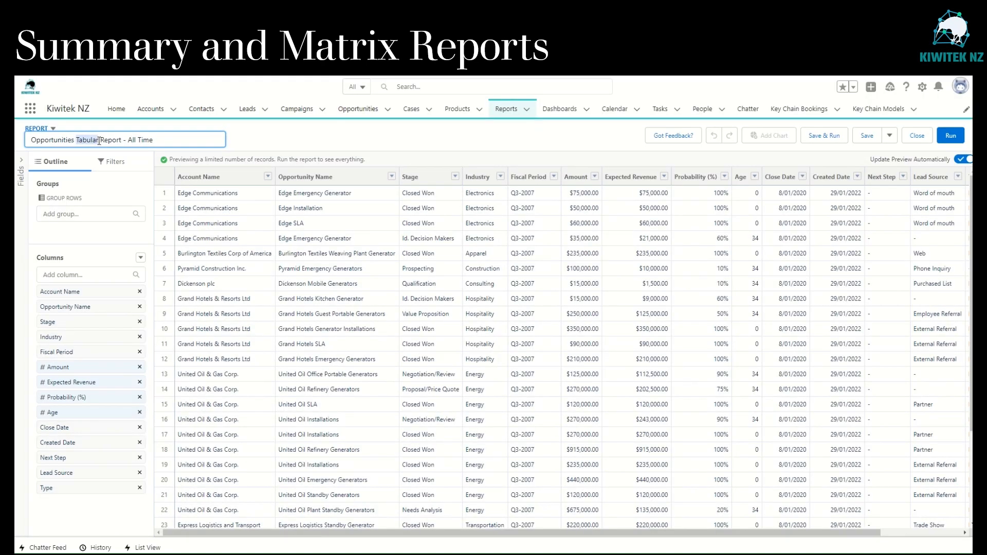
type("Summary")
key("Return")
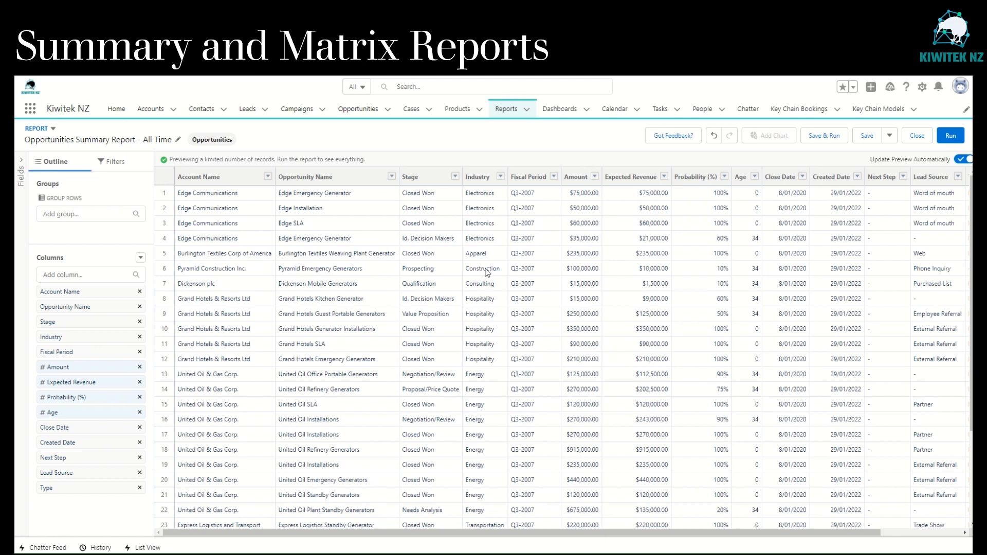
left_click(76, 215)
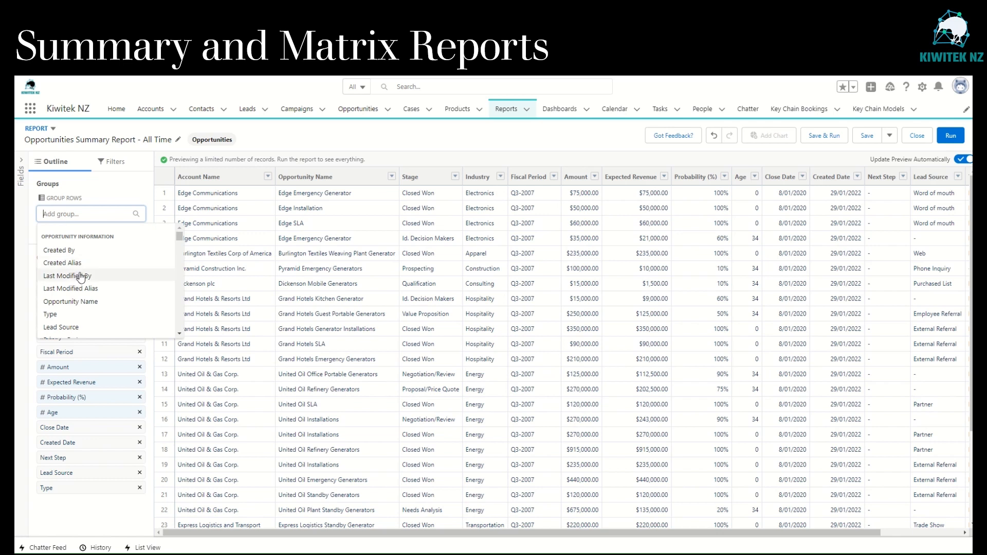
scroll(93, 288, "down", 10)
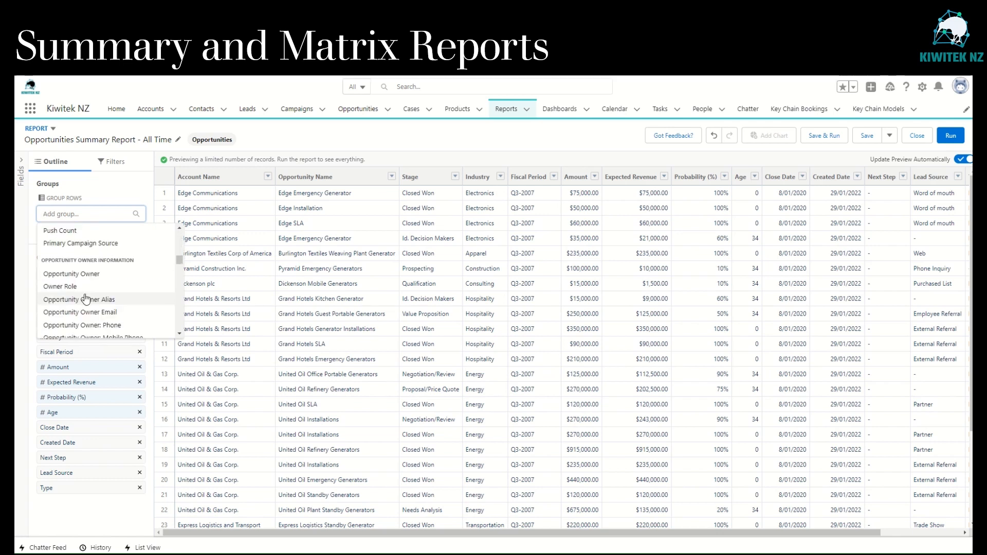
left_click(469, 165)
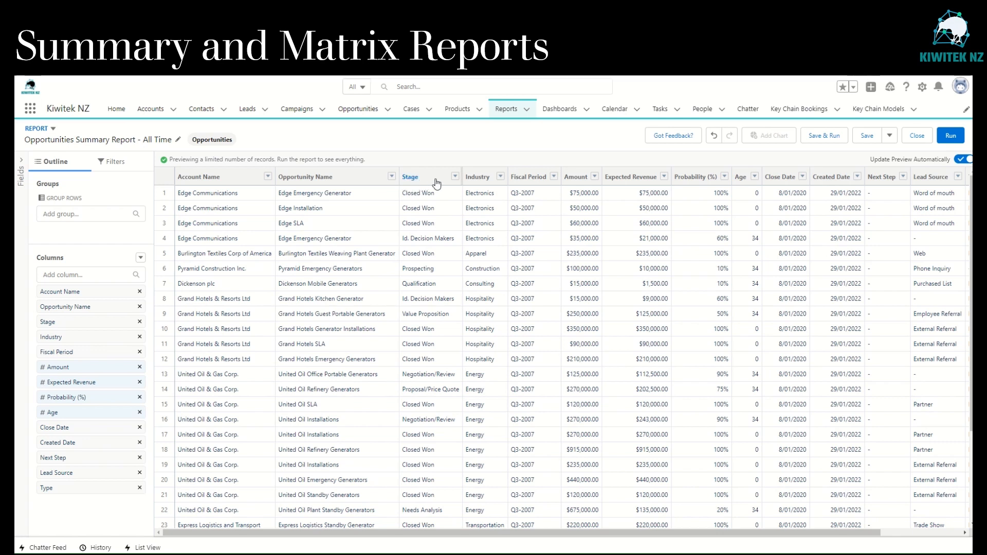
Step: Group the report rows by the Stage field and check the resulting groups
left_click(455, 177)
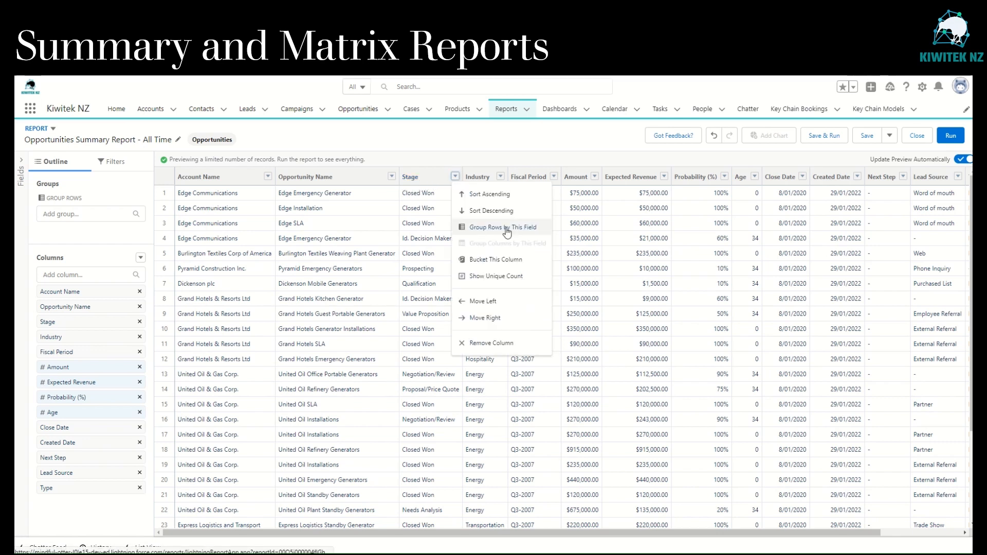
left_click(508, 230)
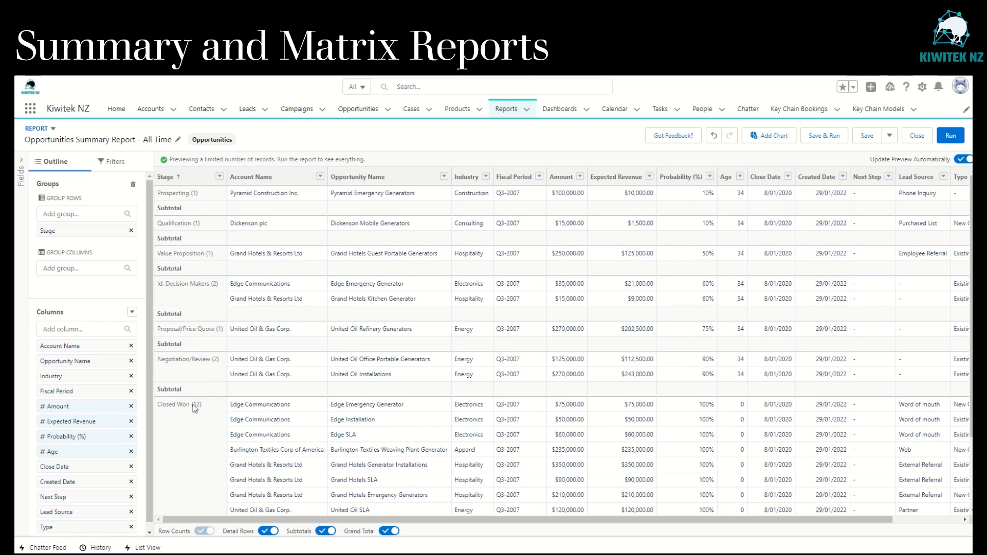
scroll(273, 468, "down", 3)
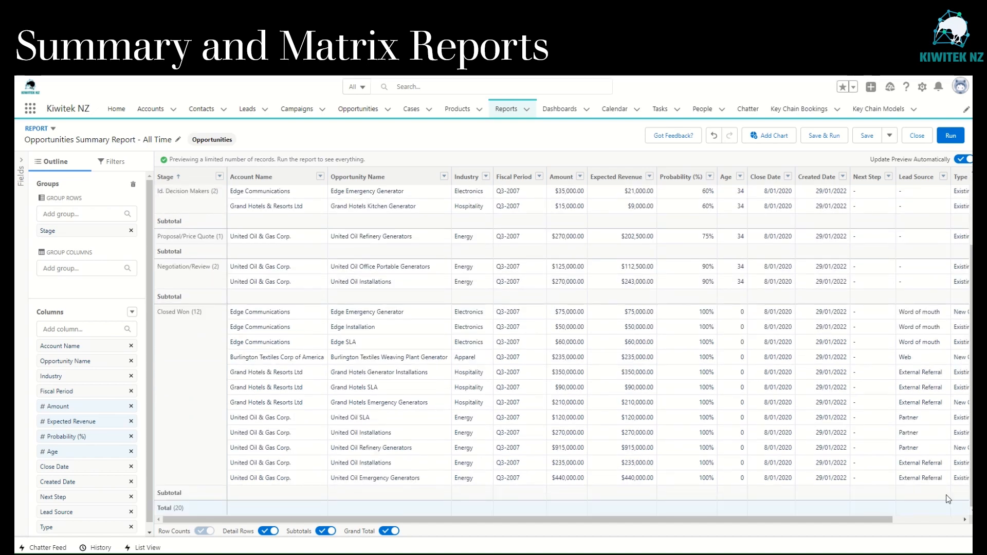
scroll(190, 205, "up", 3)
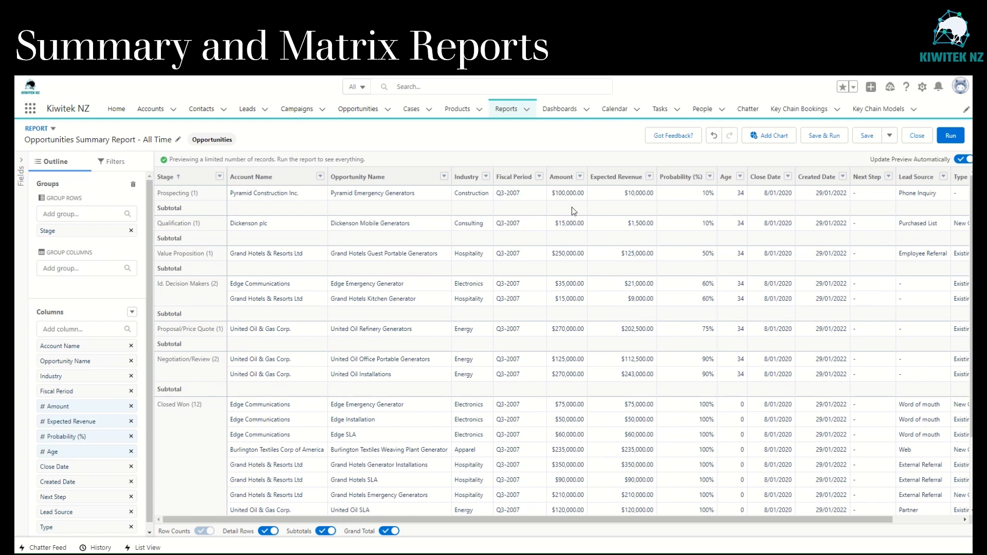
Step: Summarize the Amount column with a sum for the Stage groups
left_click(580, 176)
mouse_move(625, 261)
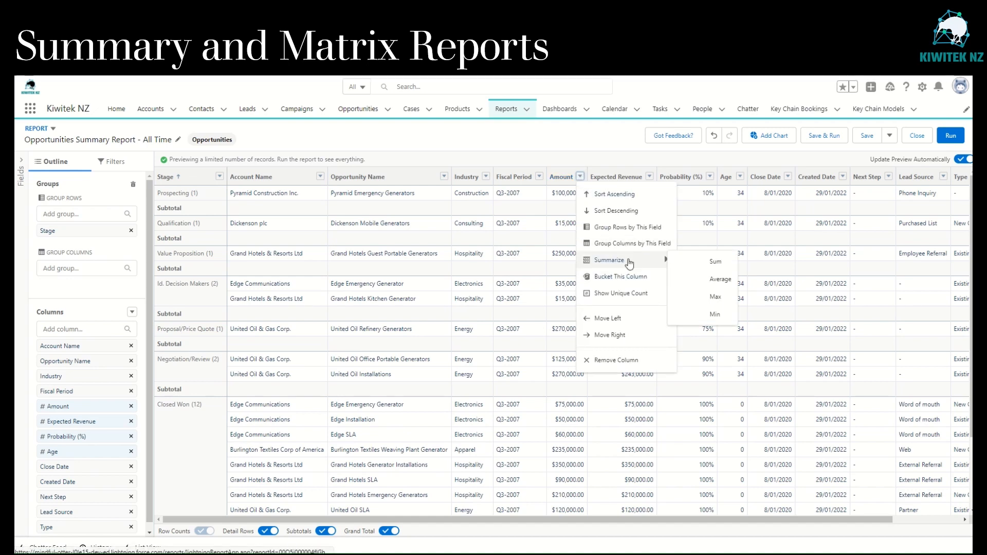
left_click(712, 261)
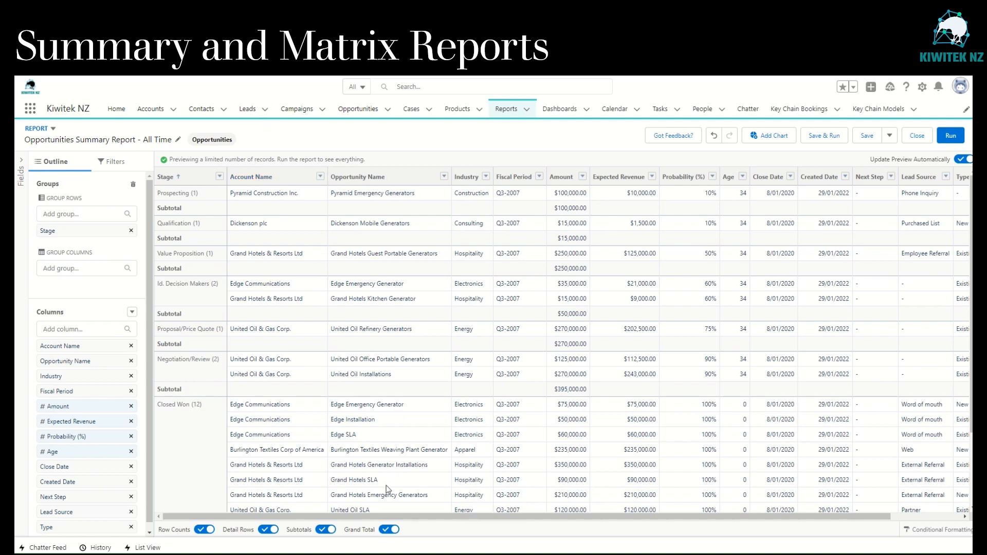
Step: Remove the Account Name, Opportunity Name, Fiscal Period, Close Date, Created Date and Next Step columns from the report
left_click(132, 352)
left_click(140, 349)
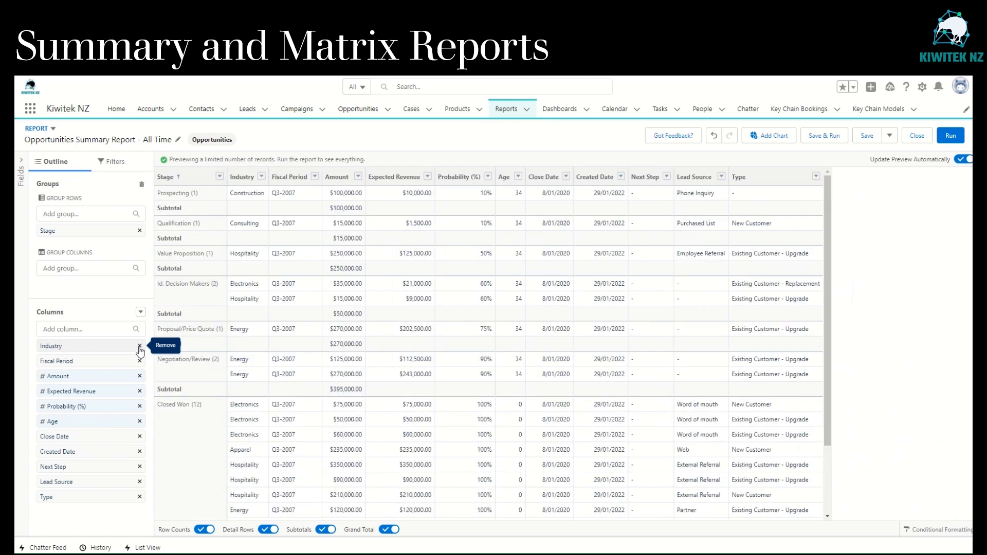
left_click(139, 361)
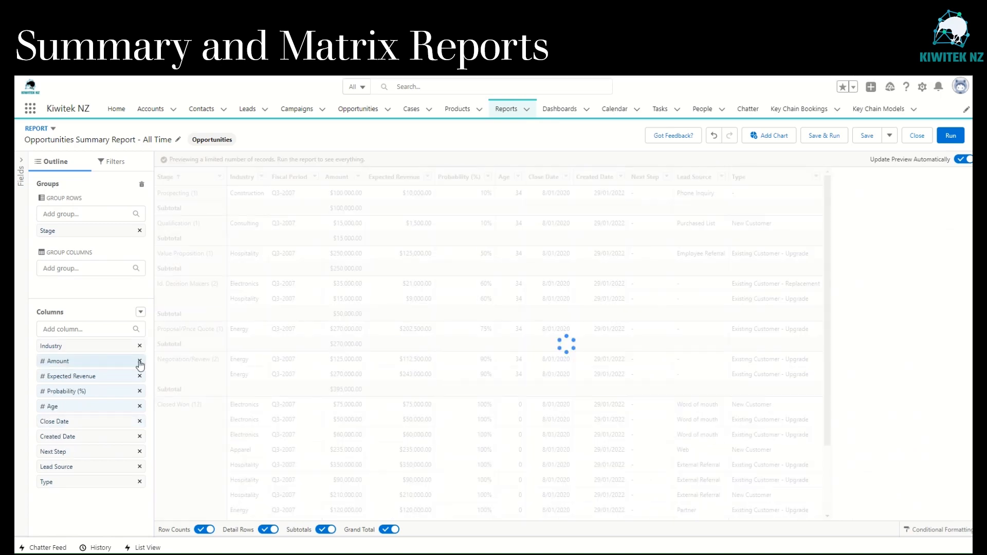
left_click(140, 421)
left_click(140, 421)
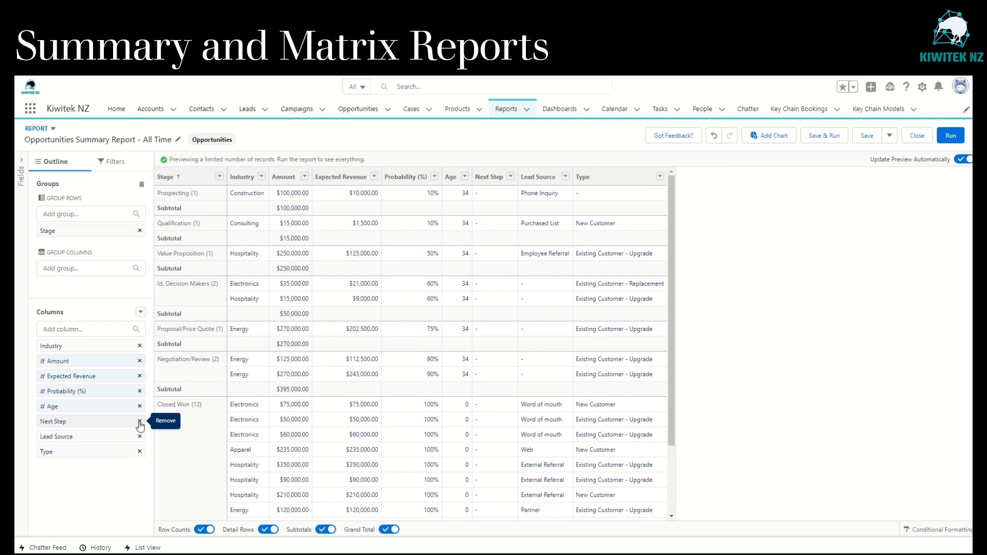
left_click(139, 422)
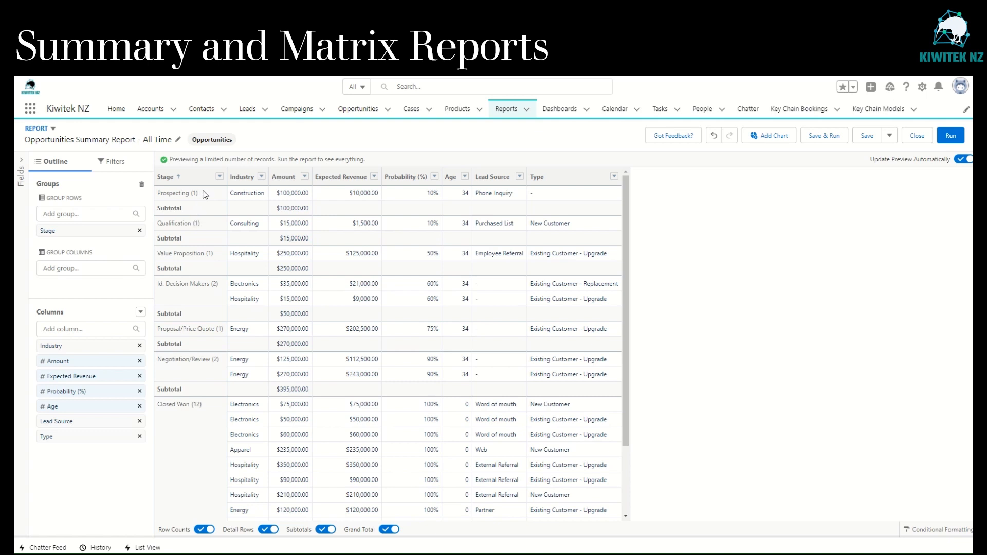
Step: Add Type as a second row grouping beneath Stage, and save and run the report
left_click(615, 176)
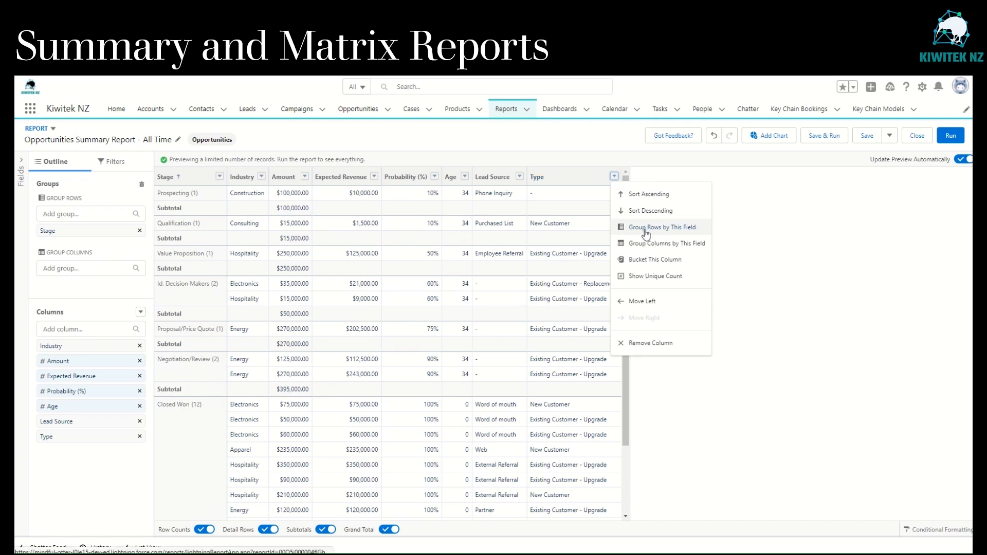
left_click(671, 228)
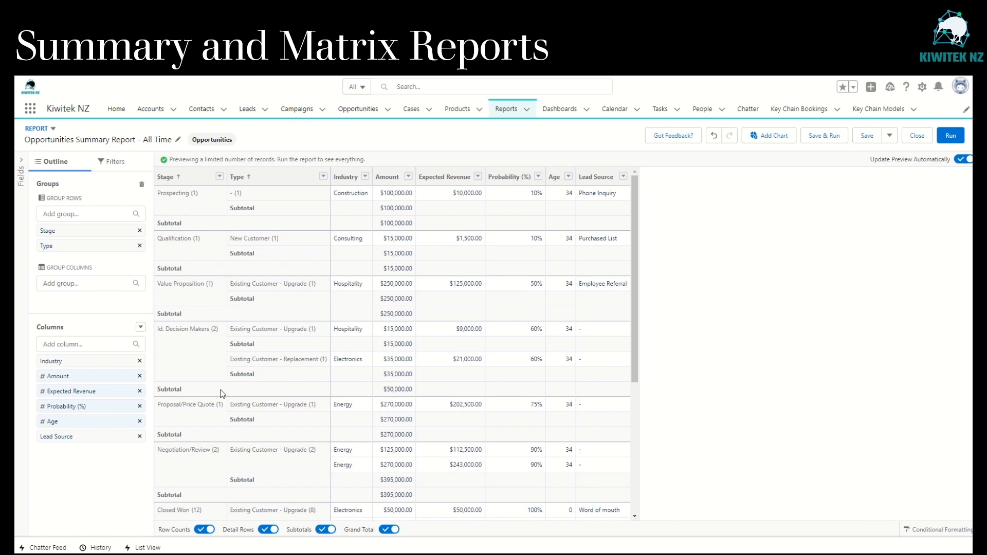
scroll(230, 467, "down", 5)
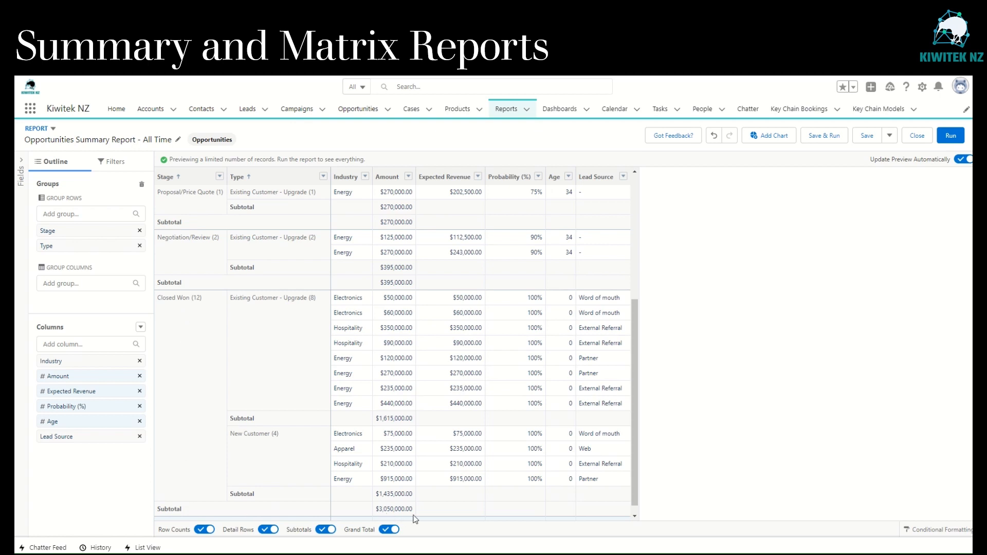
scroll(416, 514, "up", 10)
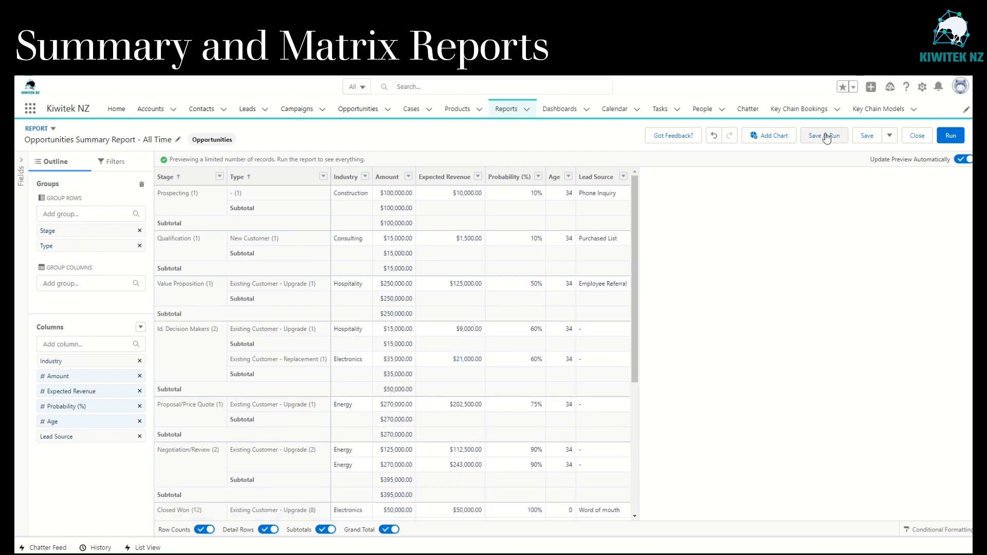
left_click(824, 136)
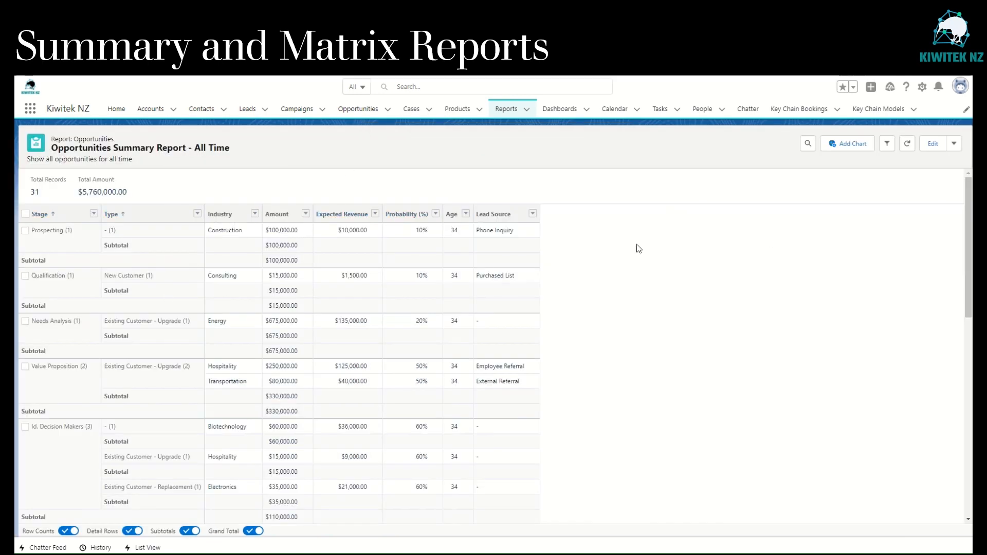
Step: Add a chart to the report, try the Column display and set it to Stacked Bar
left_click(854, 149)
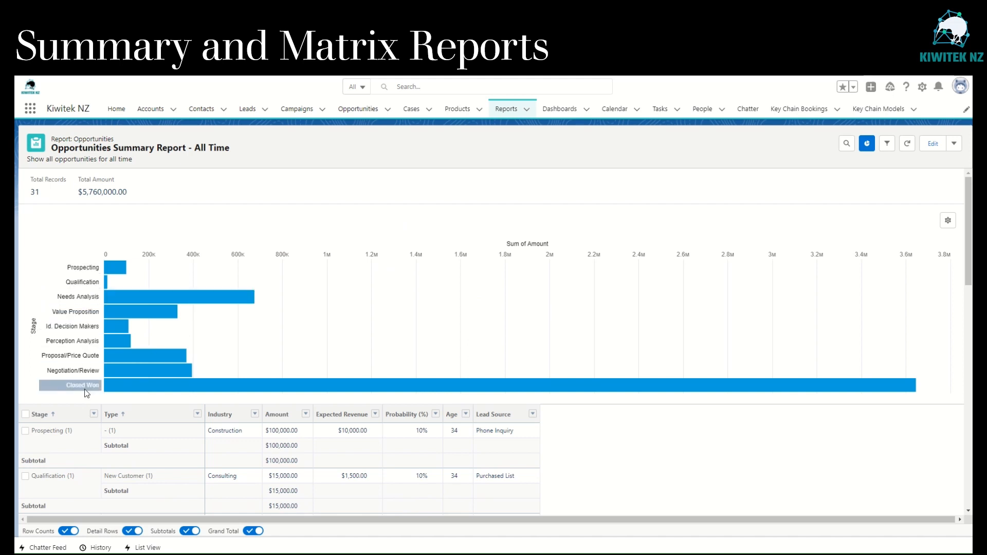
left_click(947, 221)
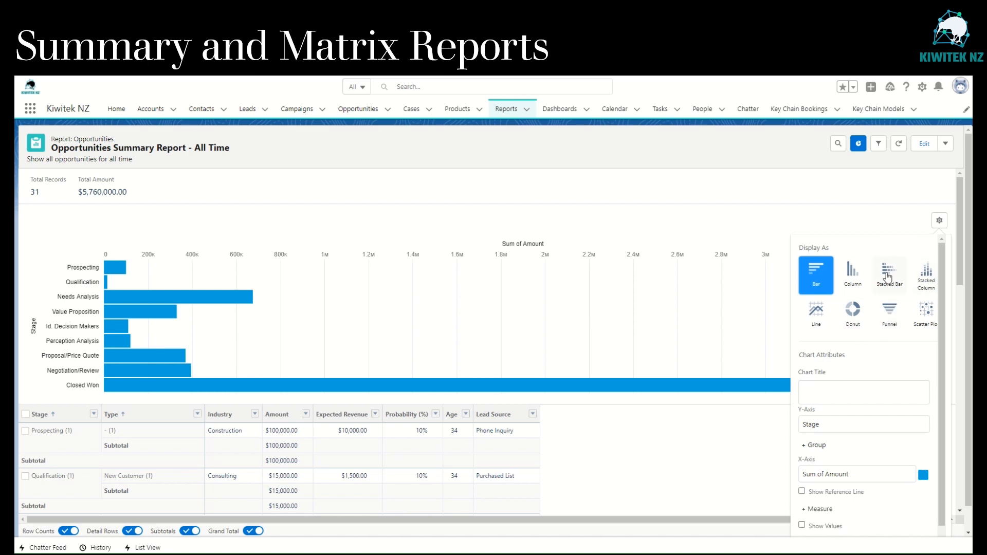
left_click(853, 276)
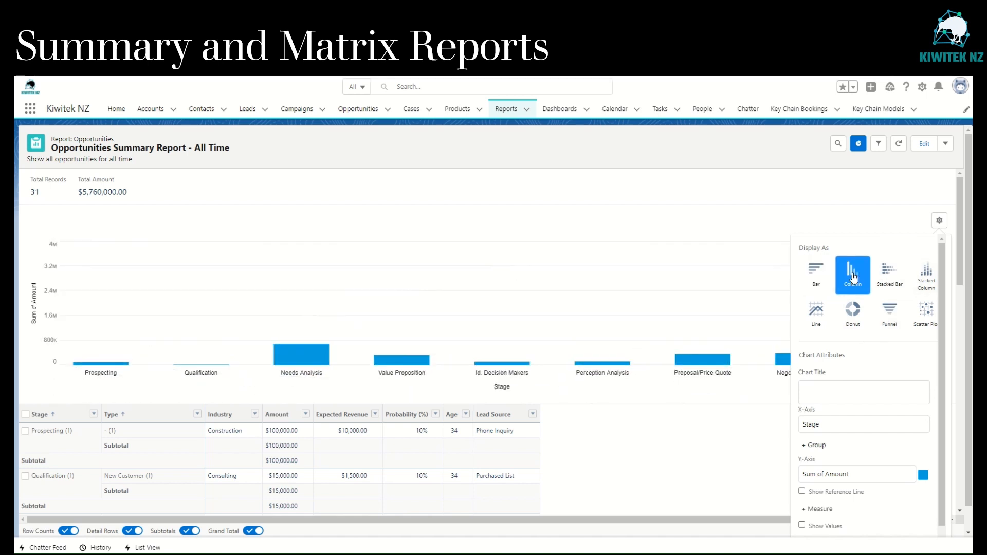
left_click(892, 277)
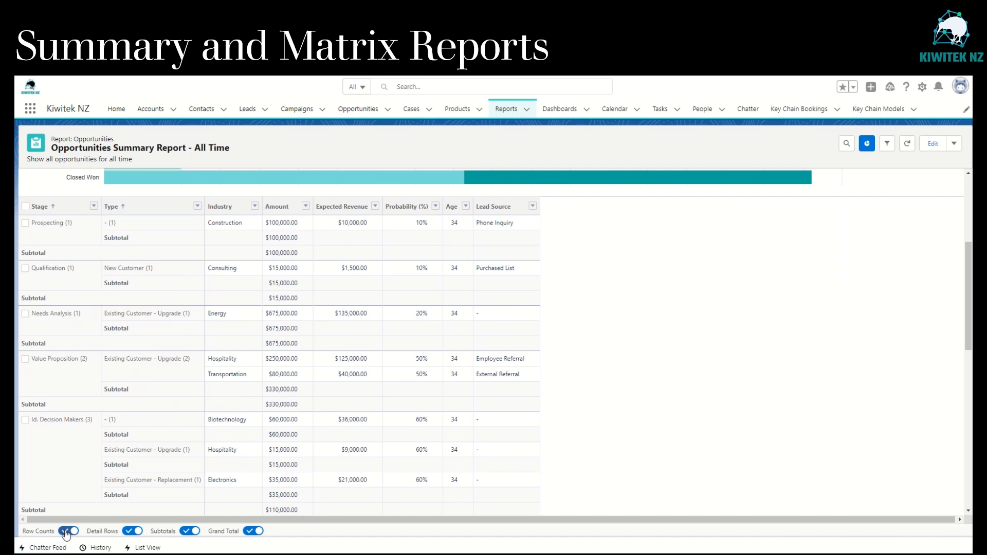
Step: Hide and restore the report's row counts, and do the same for its detail rows
left_click(67, 531)
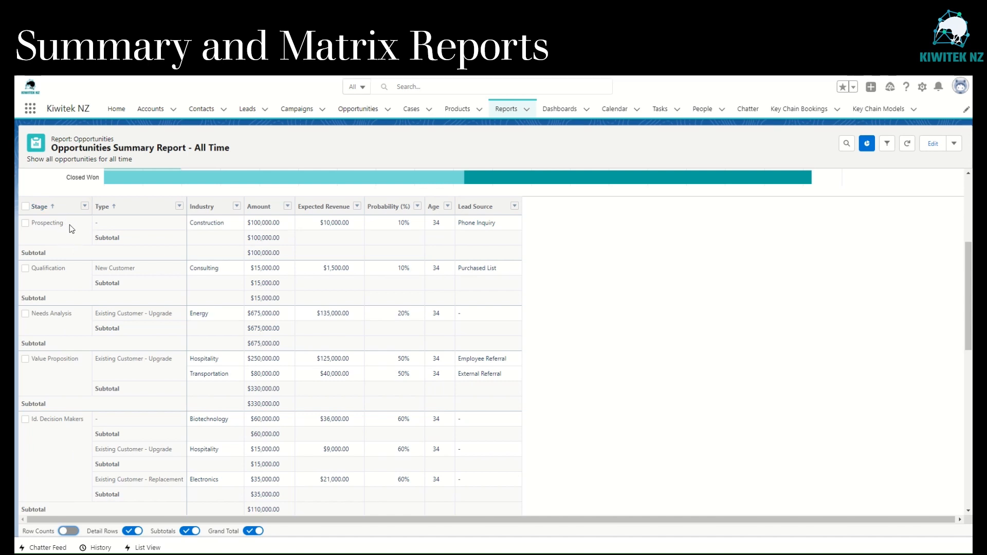
left_click(67, 531)
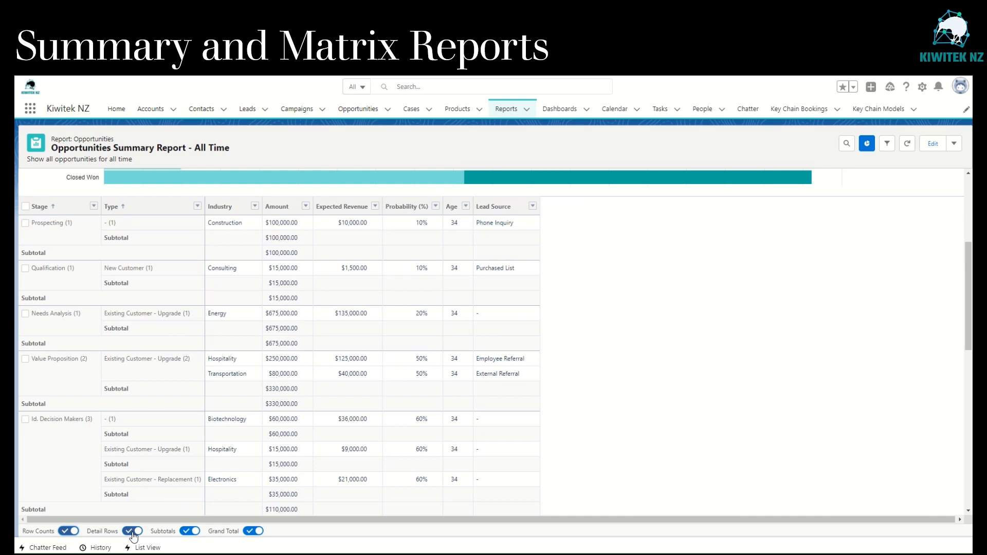
left_click(132, 531)
left_click(132, 531)
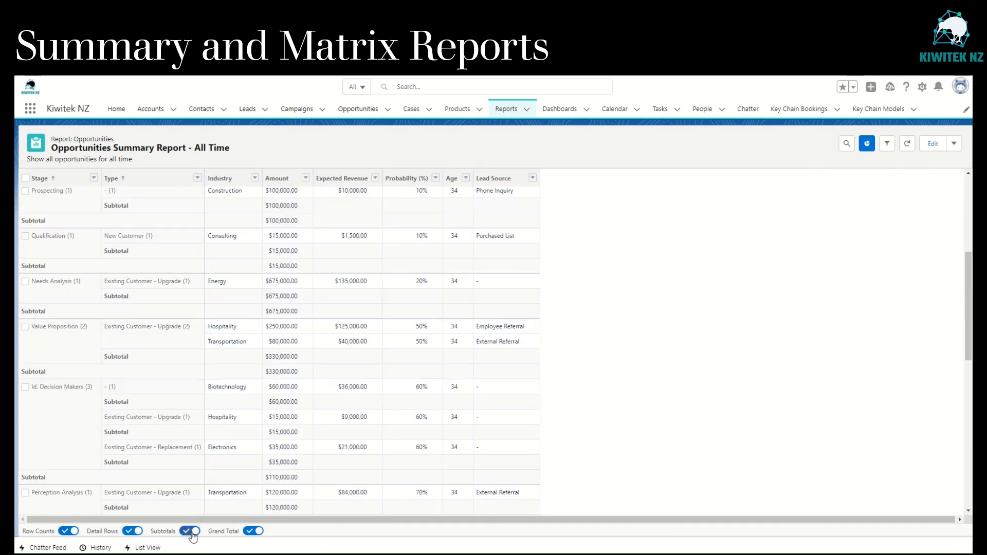
Step: Hide the grand total row at the end of the report
scroll(702, 389, "down", 6)
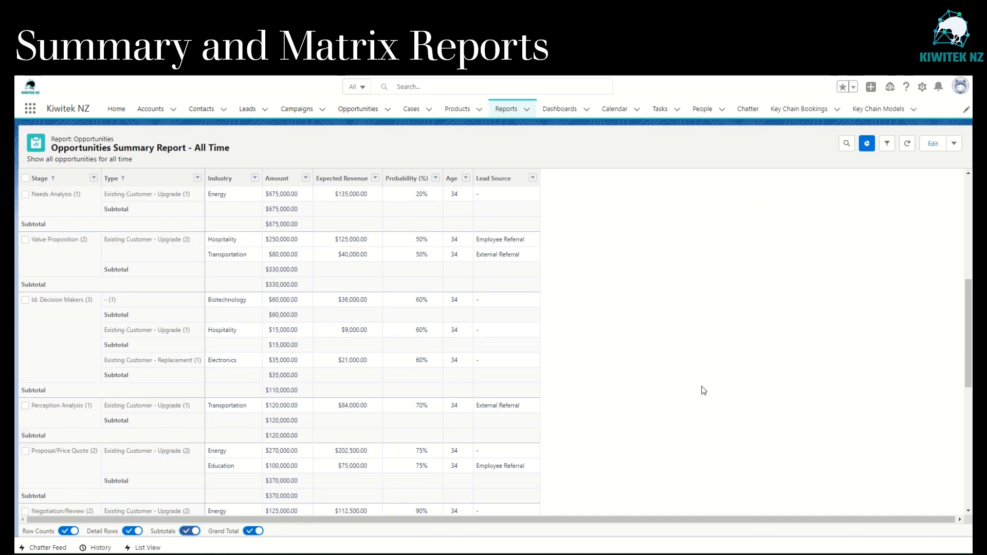
scroll(703, 391, "down", 3)
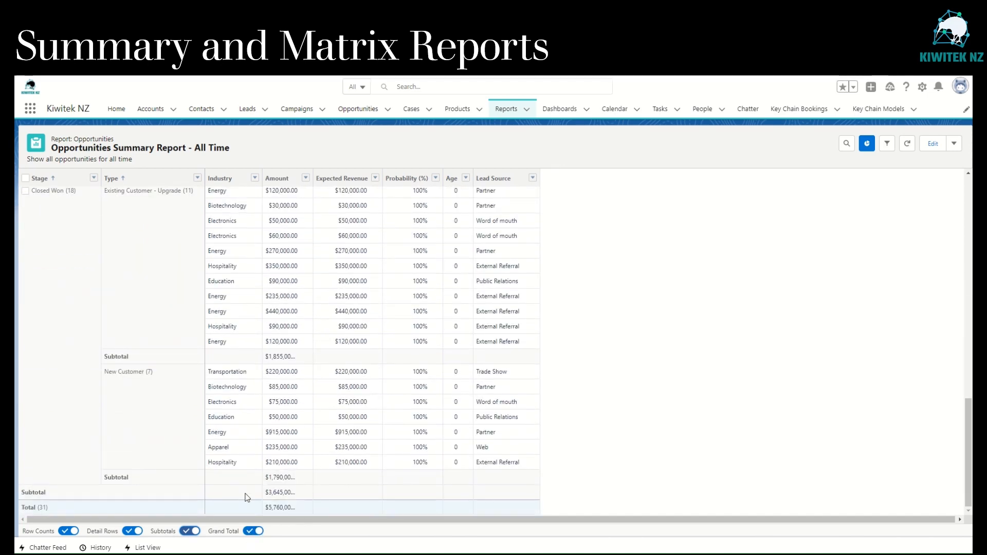
left_click(253, 531)
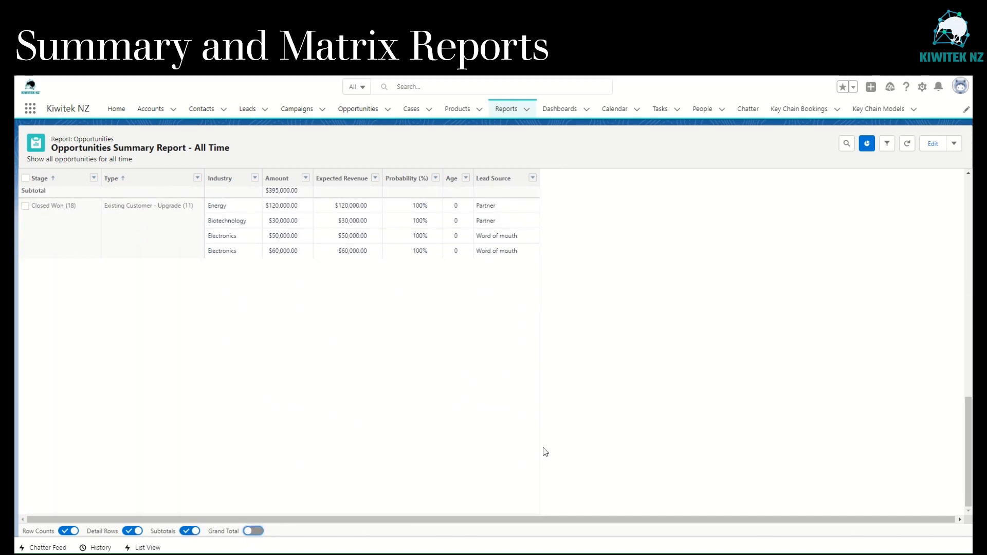
scroll(415, 346, "up", 4)
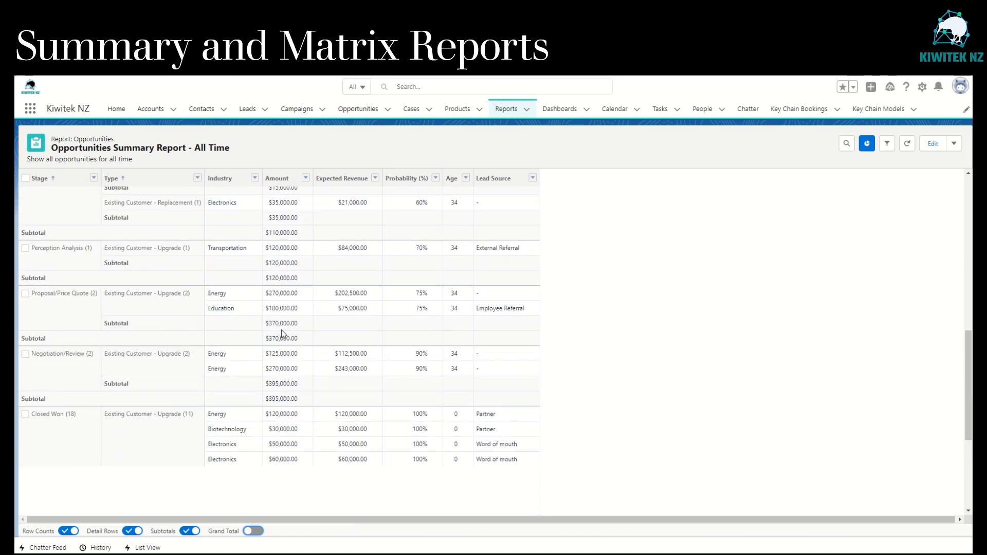
Step: Open the summary report for editing and rename it "Opportunities Matrix Report - All Time"
scroll(288, 467, "up", 9)
left_click_drag(113, 146, 187, 146)
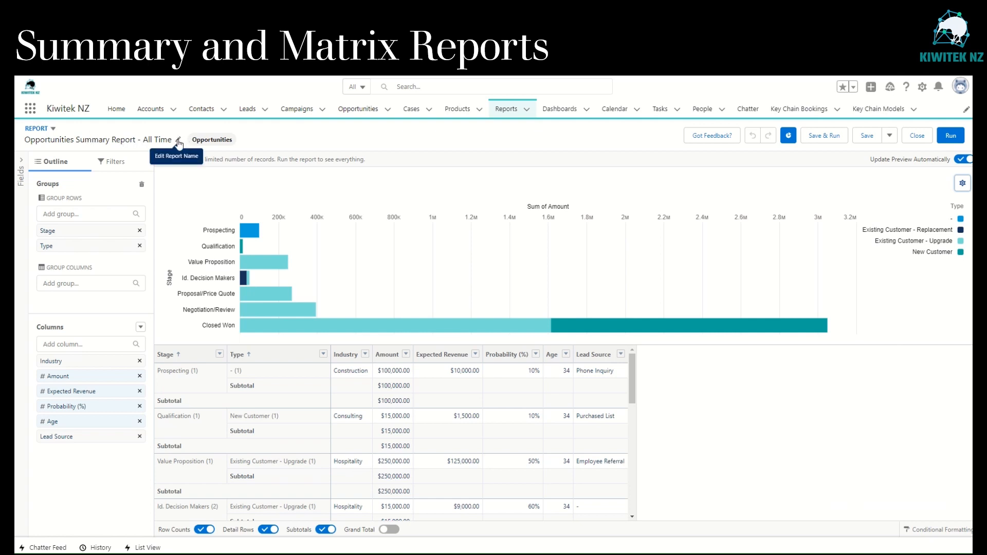
left_click(178, 139)
double_click(90, 140)
type("Matrix")
key("Return")
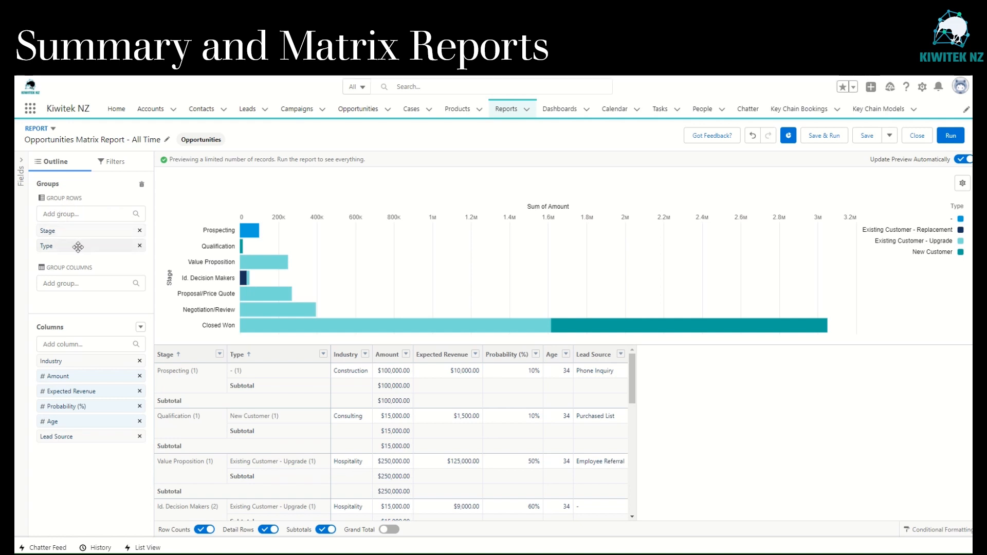
Step: Move the Type grouping from the report's rows to its columns
mouse_move(100, 247)
left_mouse_down()
mouse_move(101, 287)
mouse_move(85, 299)
mouse_move(95, 261)
left_mouse_up()
type("ty")
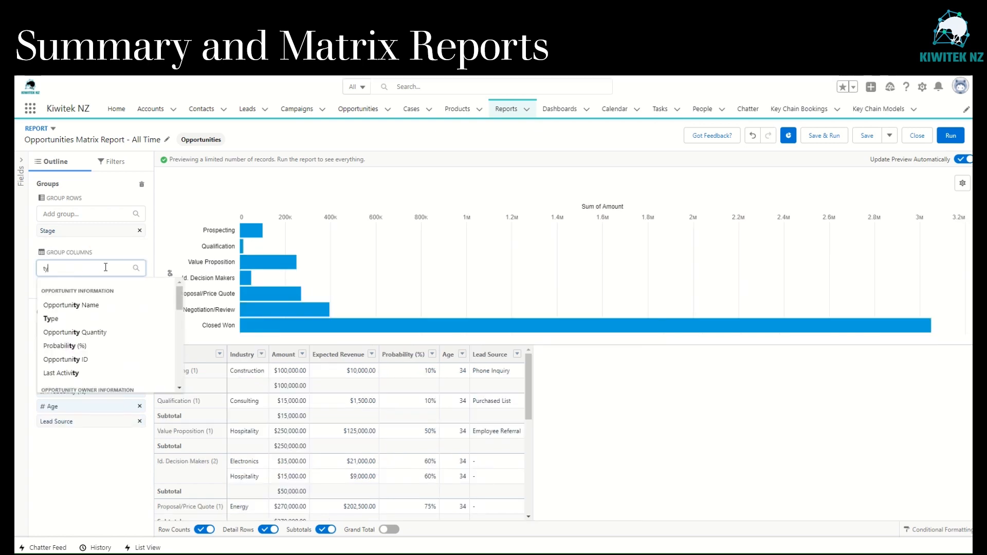
type("pe")
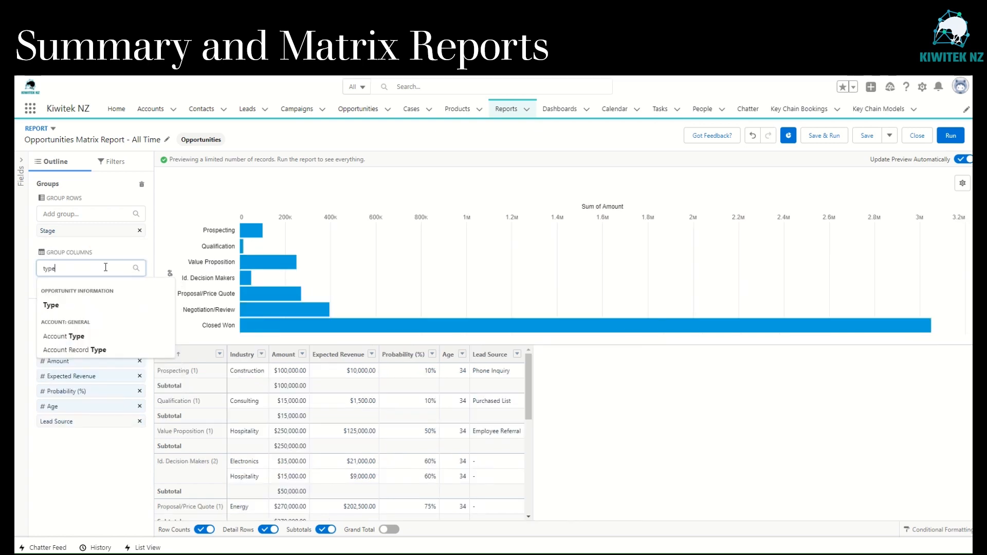
left_click(50, 305)
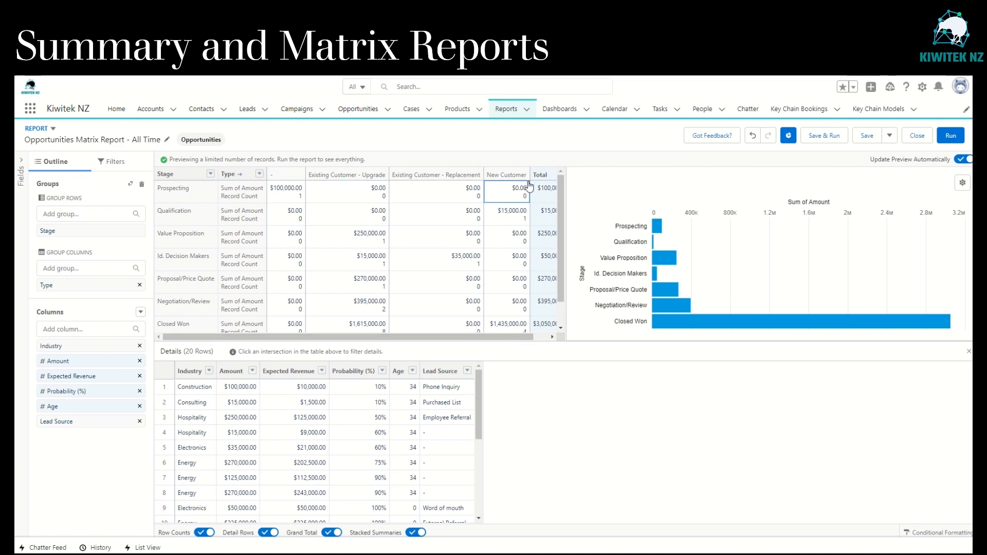
Step: Add Lead Source as a second column grouping and place it ahead of Type
left_click(99, 269)
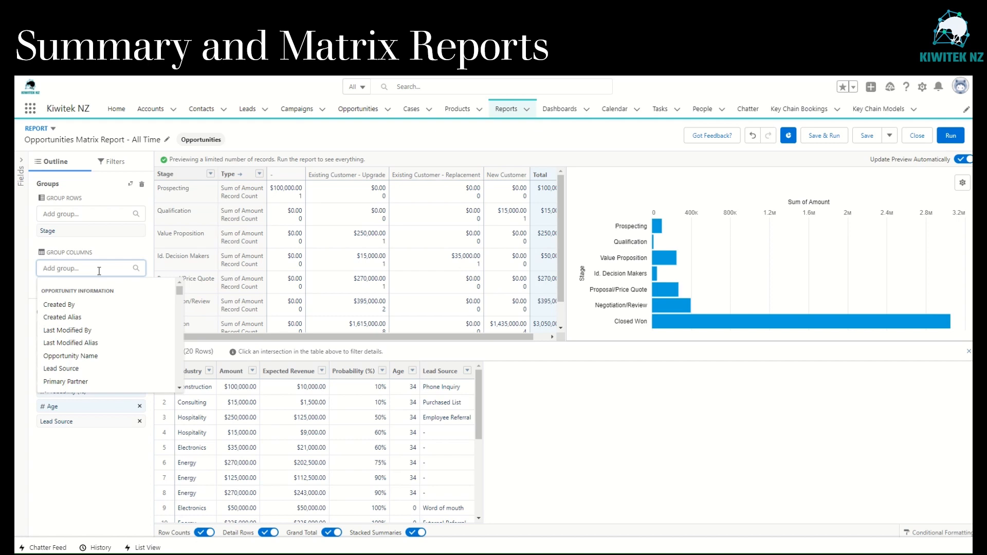
type("lead s")
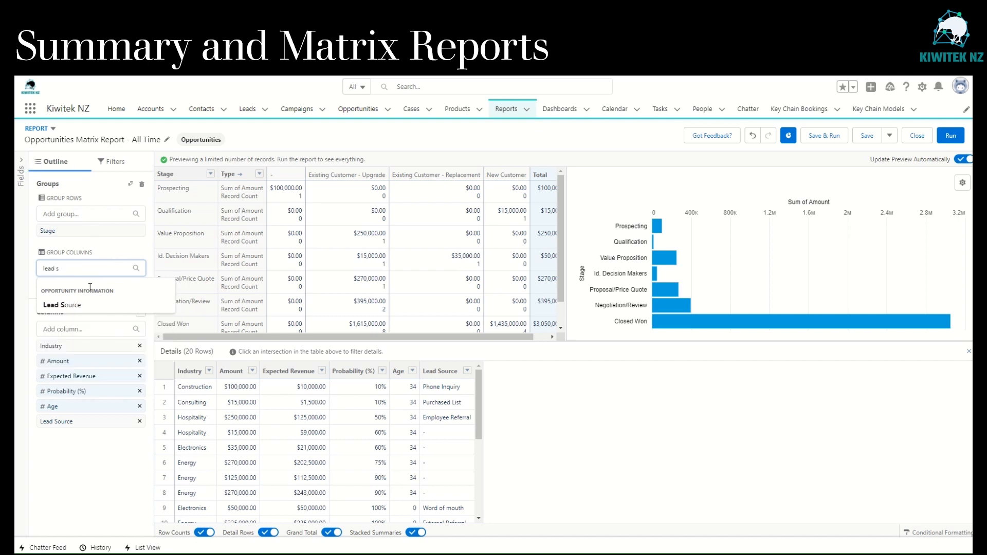
left_click(85, 307)
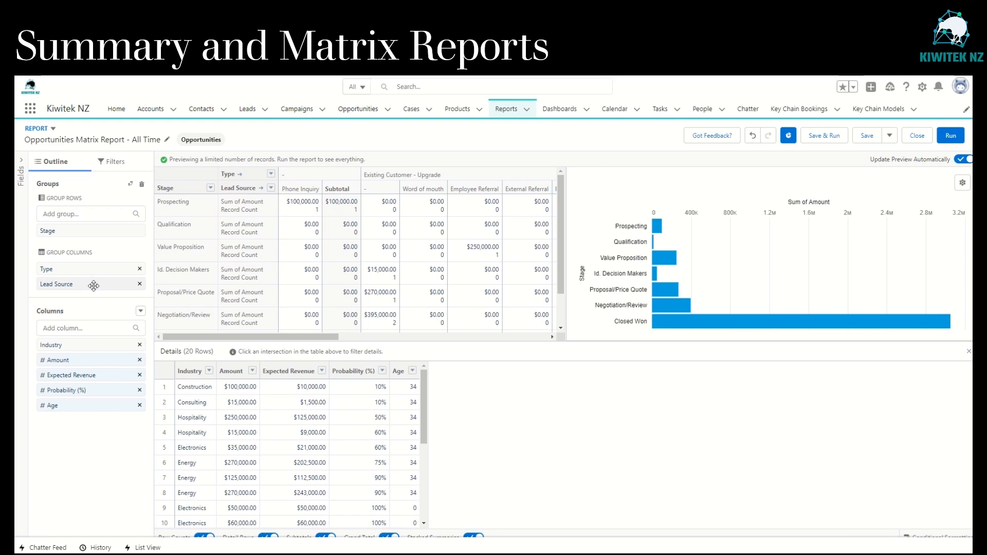
left_click_drag(94, 286, 89, 270)
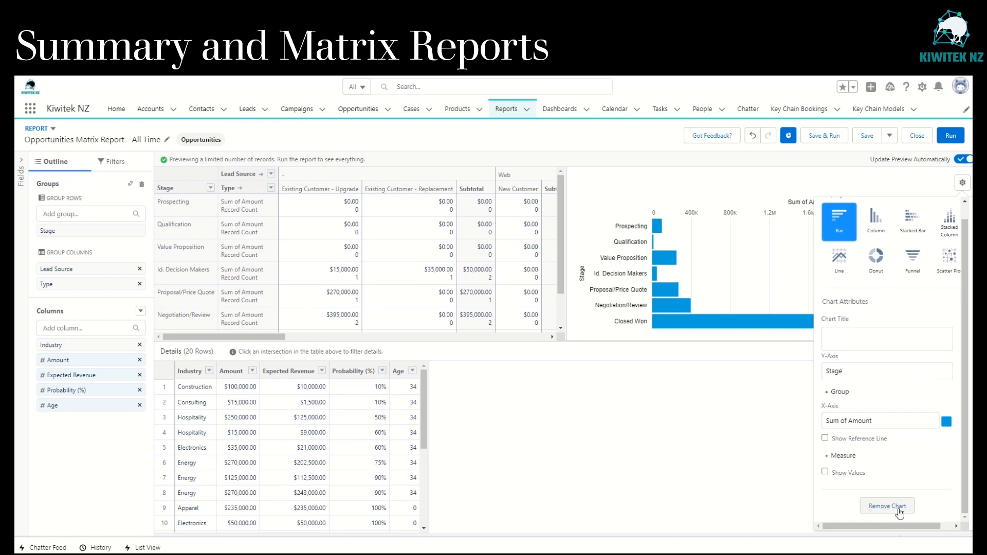
Step: Remove the chart and regroup the report by Lead Source in rows and by Stage followed by Type in columns
left_click(887, 506)
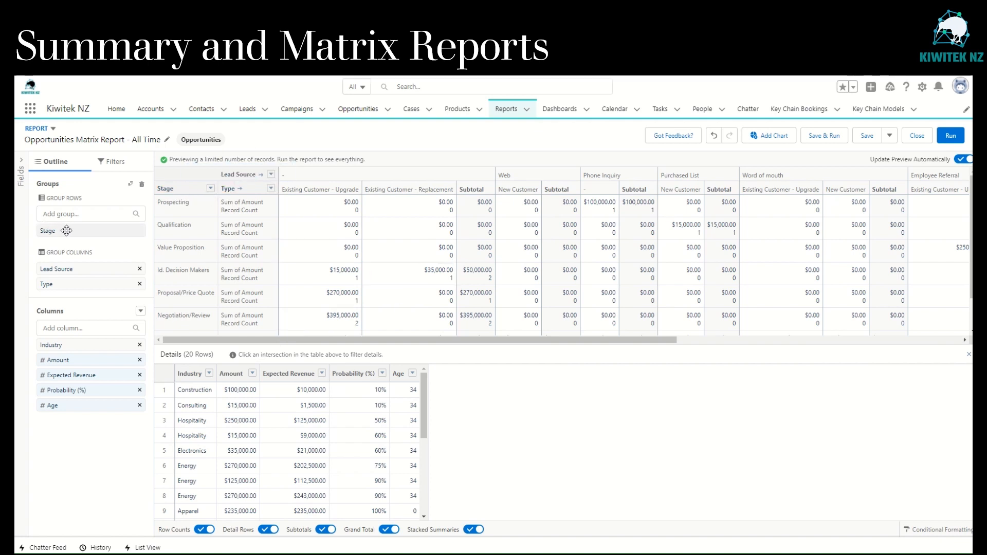
left_click(76, 214)
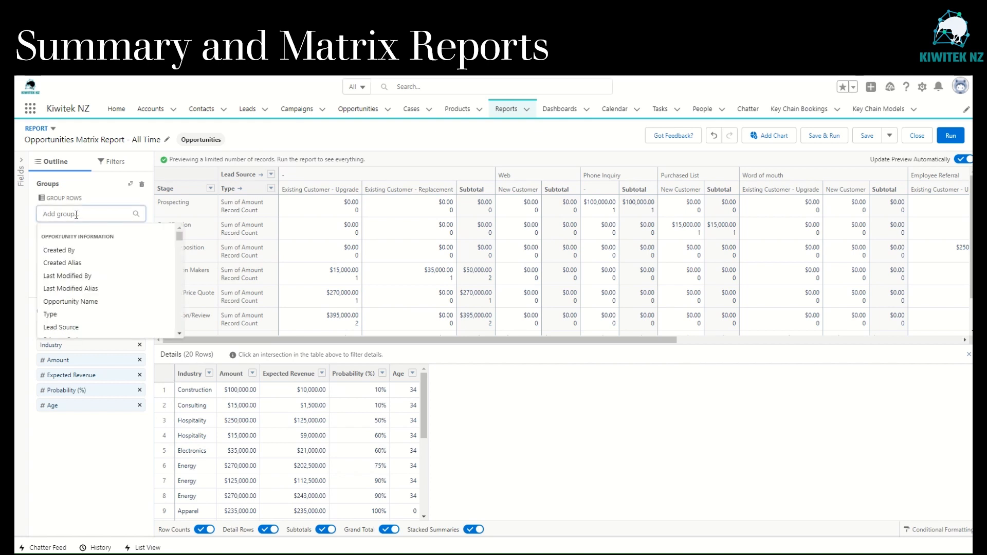
type("lead source")
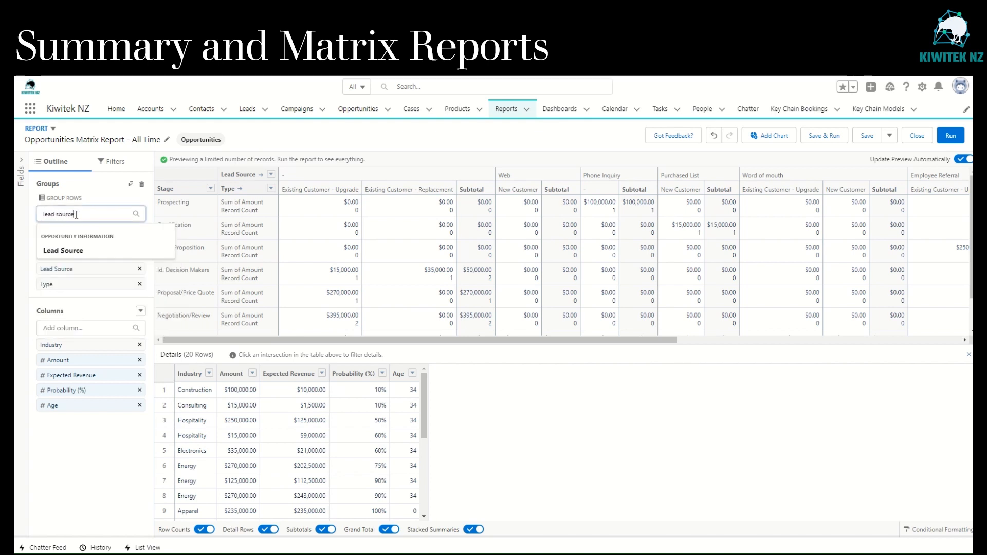
left_click(57, 251)
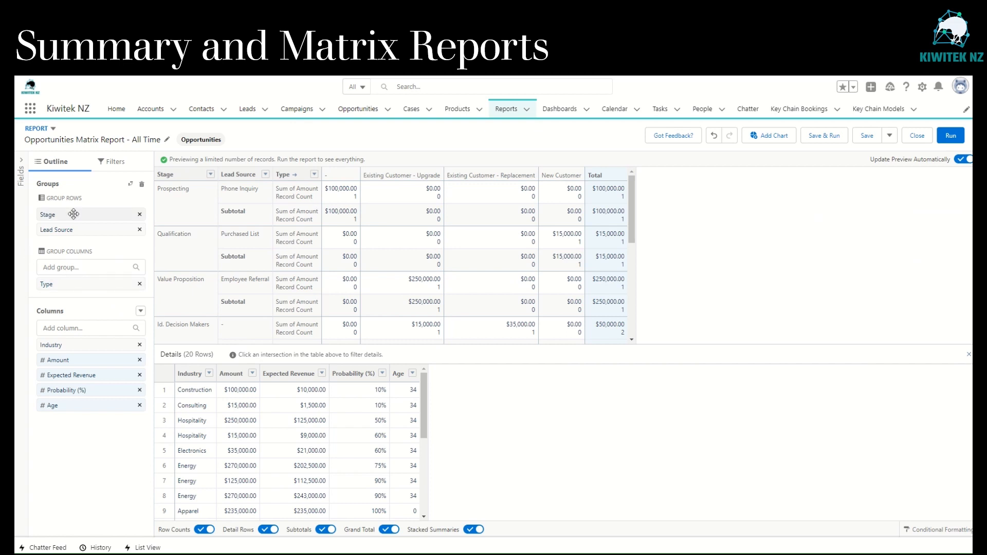
left_click(78, 267)
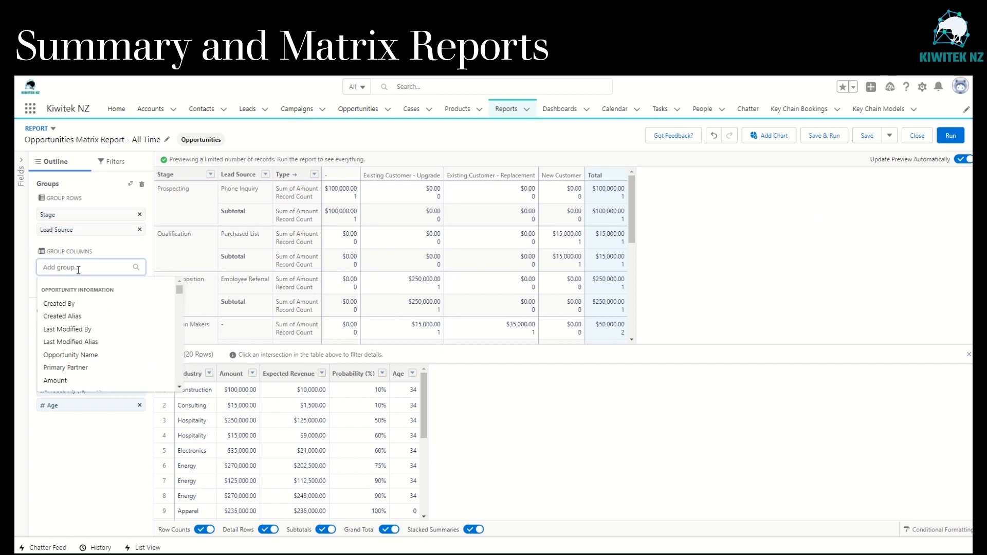
type("sta")
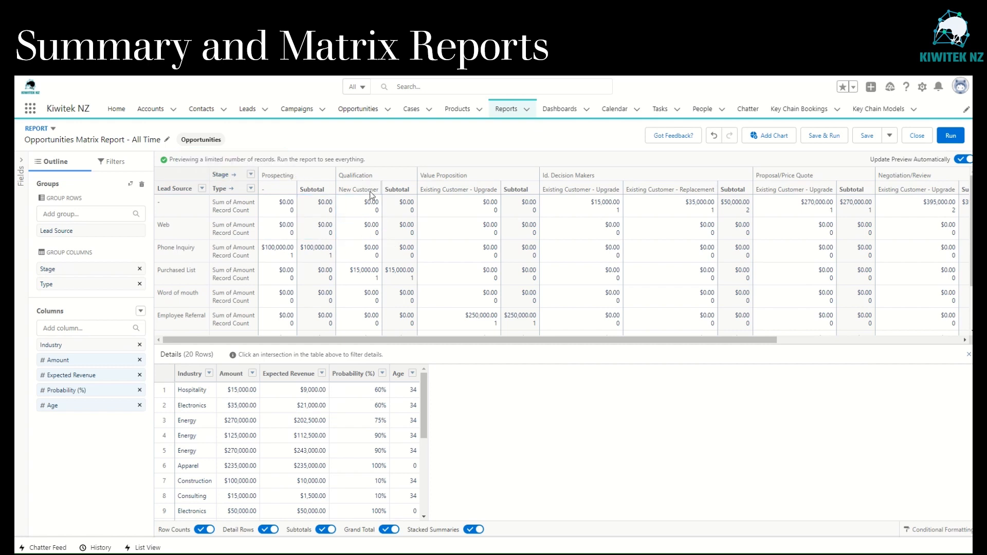
Step: View the details behind the blank-source Id. Decision Makers and Word of mouth Closed Won upgrade cells, and save and run the report
left_click(596, 205)
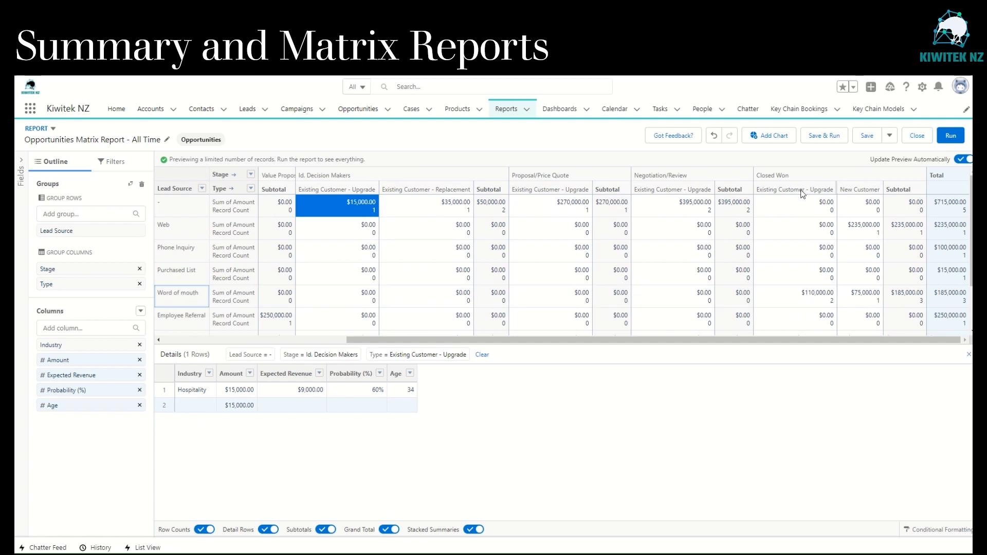
left_click(813, 297)
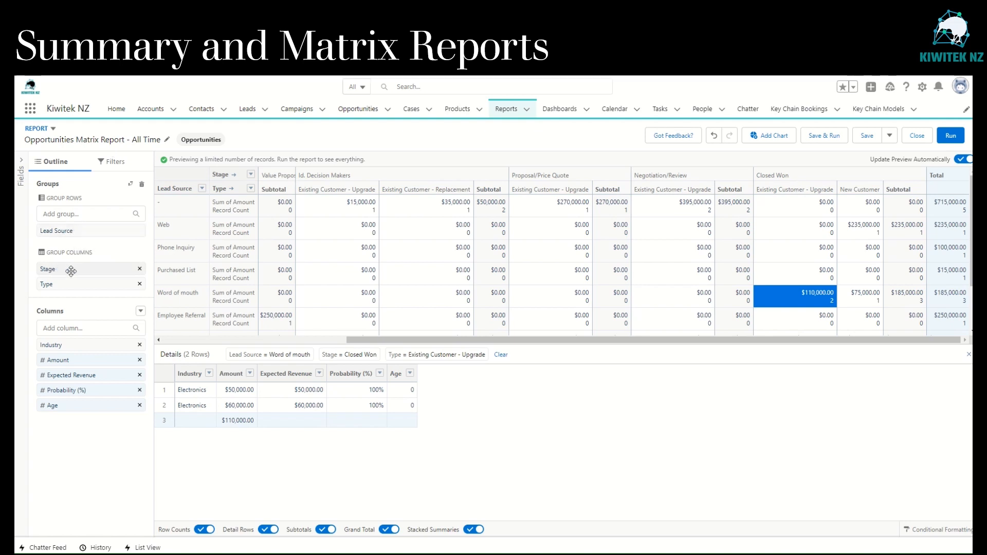
left_click(835, 136)
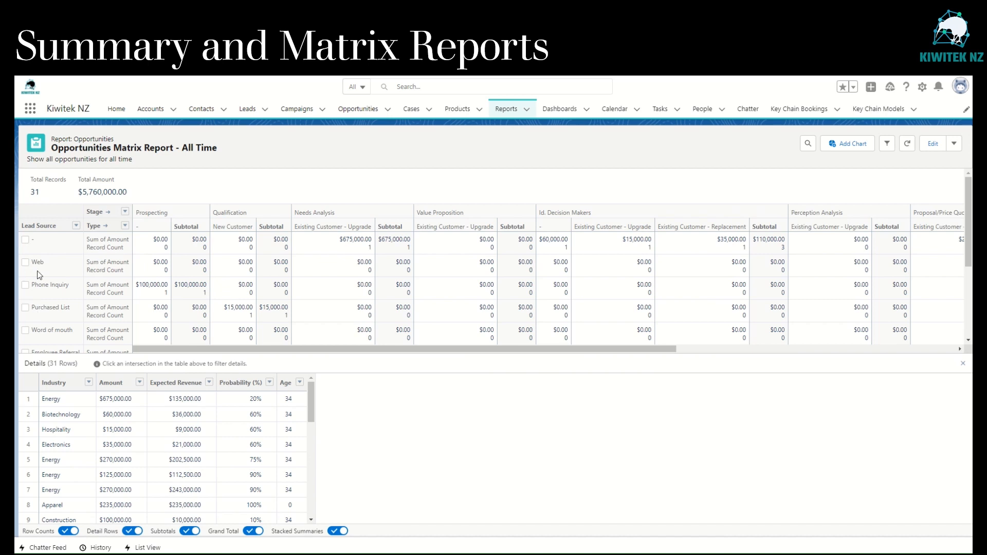
Step: Inspect the detail records behind the blank-source Needs Analysis and Negotiation/Review upgrade cells and the Web Closed Won New Customer cell
scroll(66, 326, "down", 3)
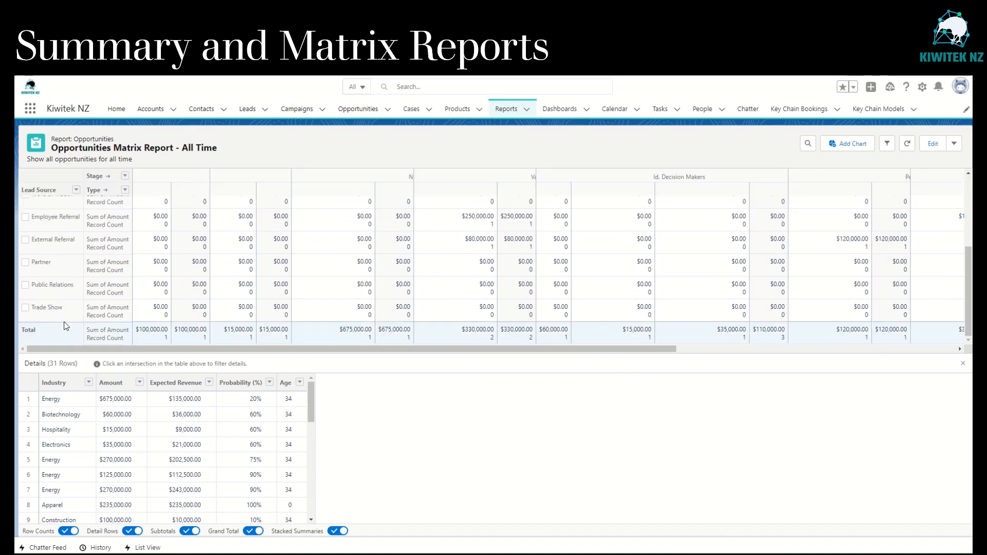
scroll(66, 324, "up", 5)
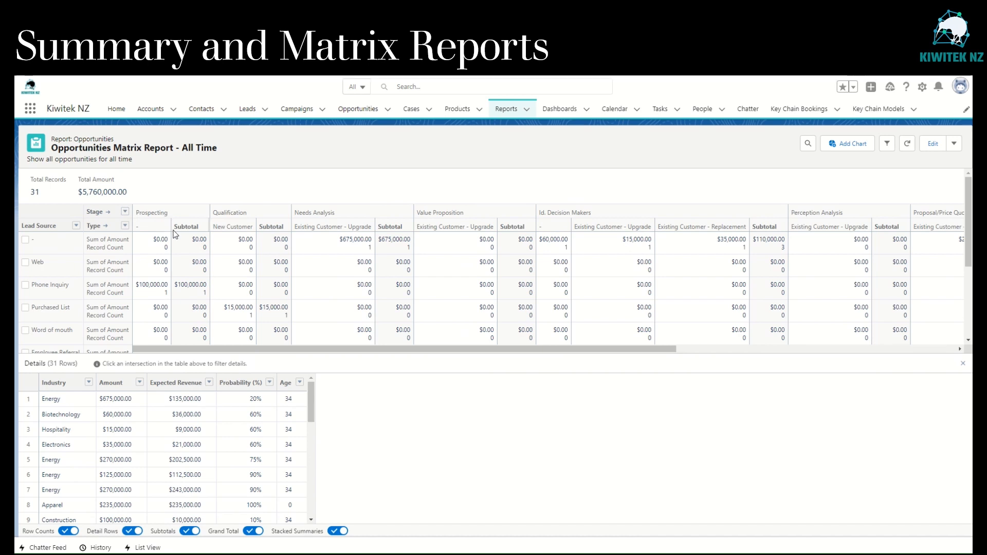
left_click(354, 251)
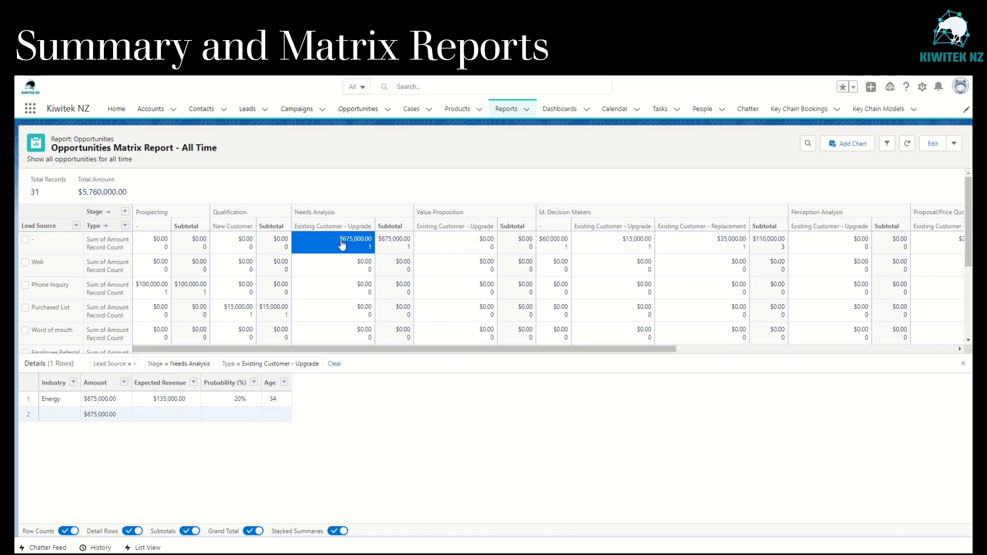
scroll(342, 246, "right", 8)
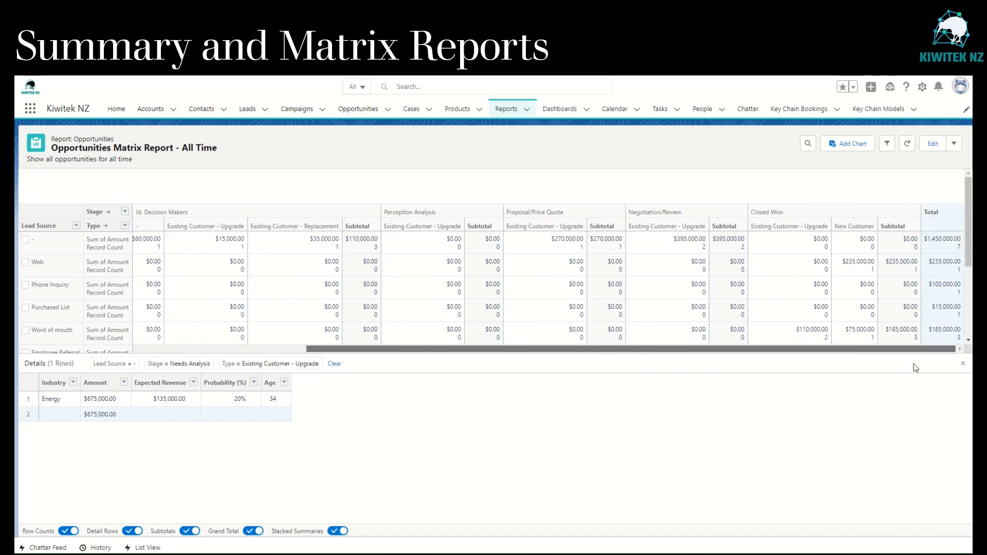
left_click(664, 245)
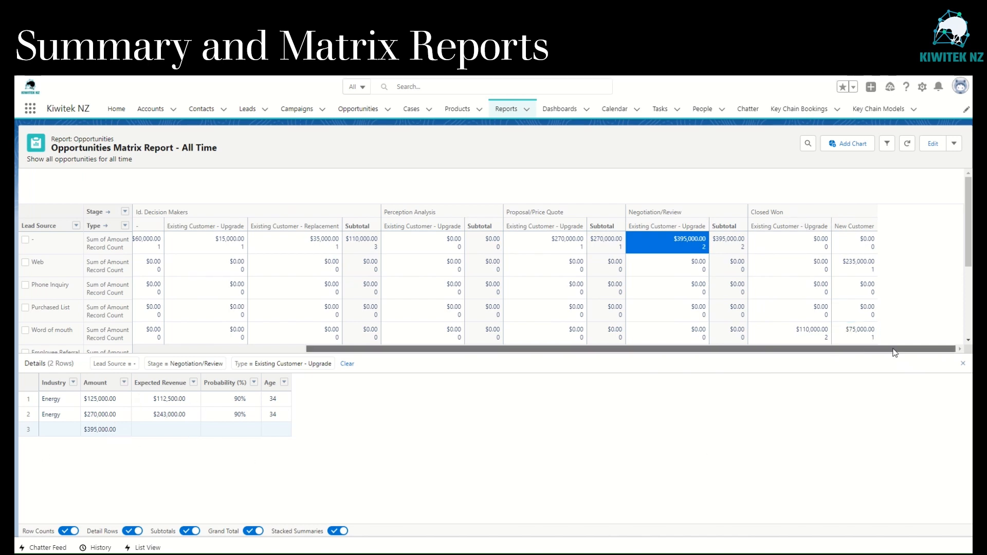
left_click(856, 264)
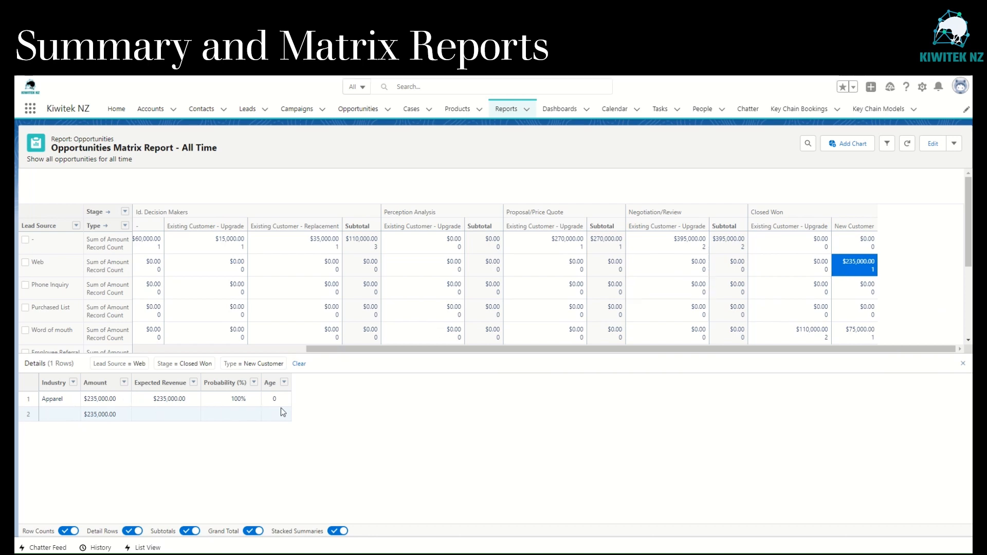
Step: Add a chart to the matrix report and set its display to Stacked Column
left_click(862, 145)
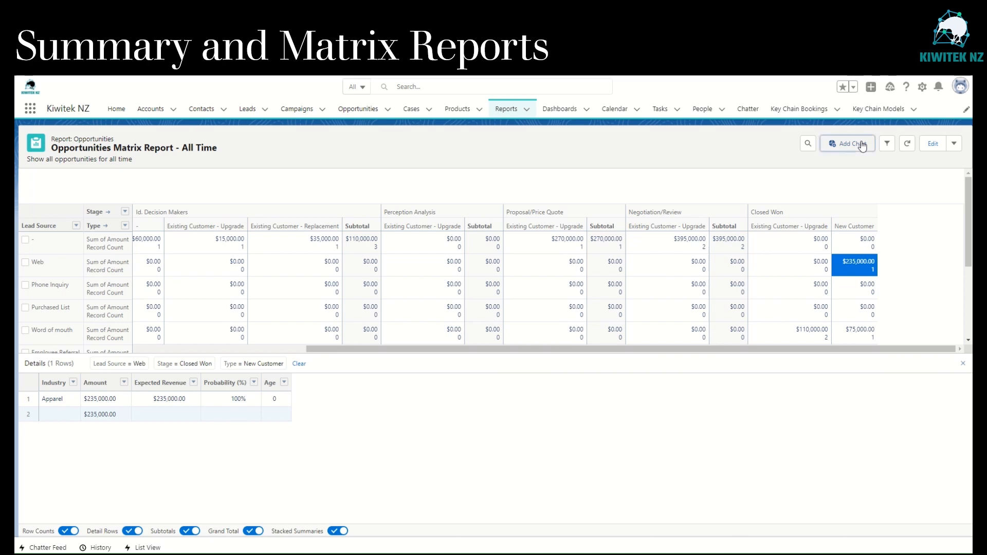
left_click(542, 222)
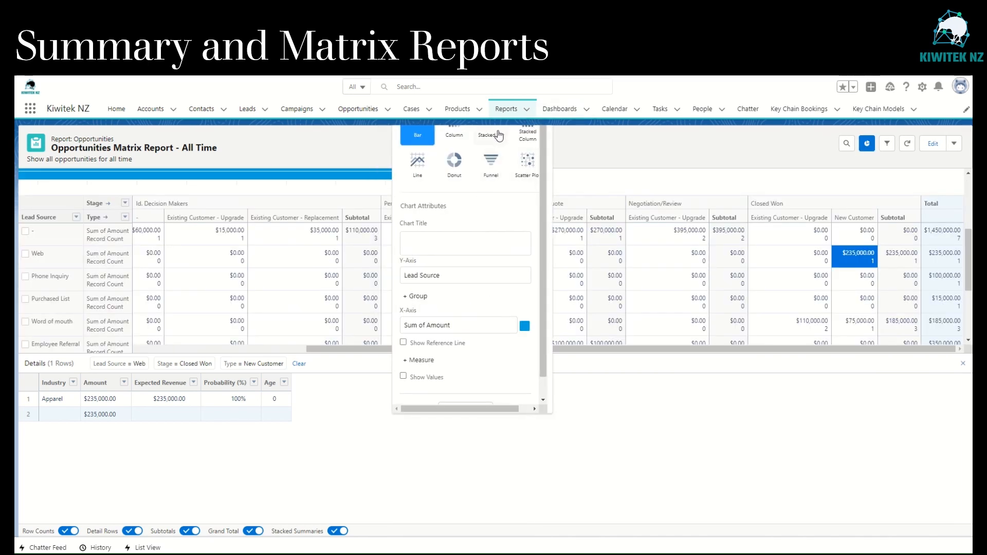
left_click(527, 136)
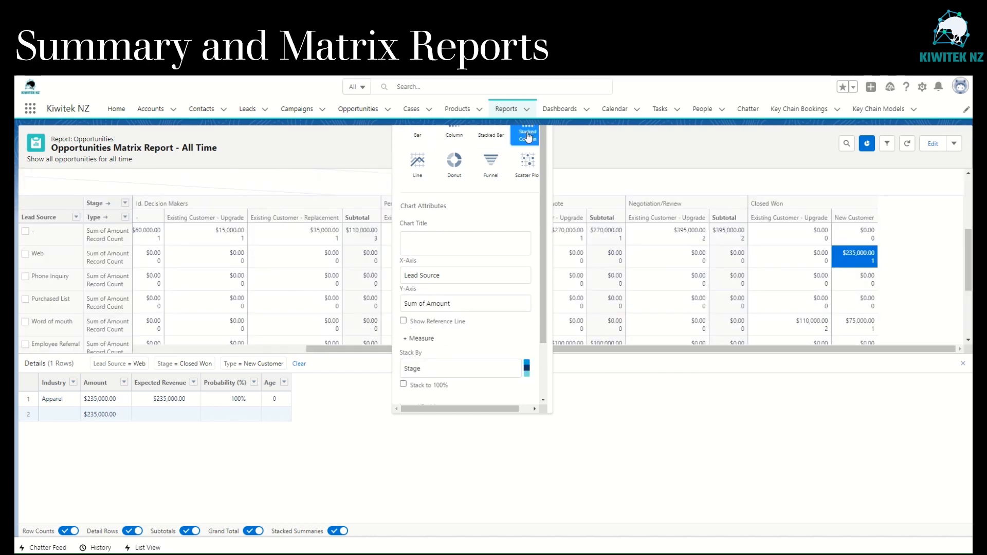